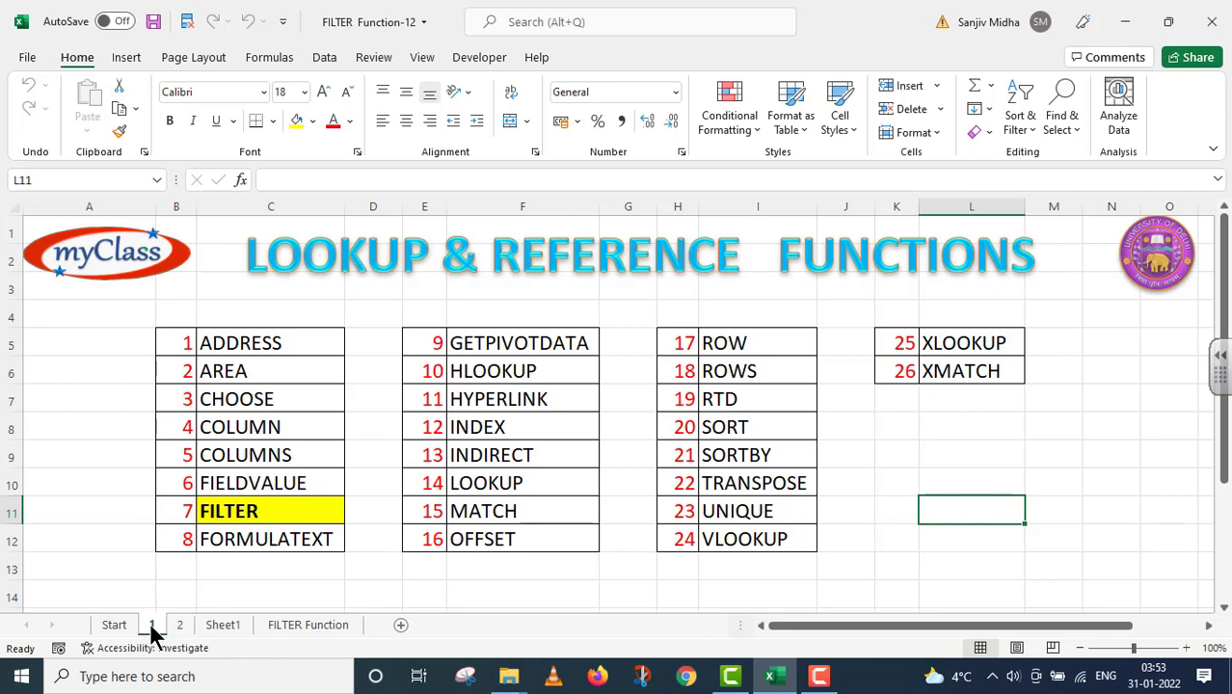
Step: On the FILTER Function sheet, enter =AVERAGE(B3:F3) in G3 and fill it down the Average column for all students through G14
click(180, 626)
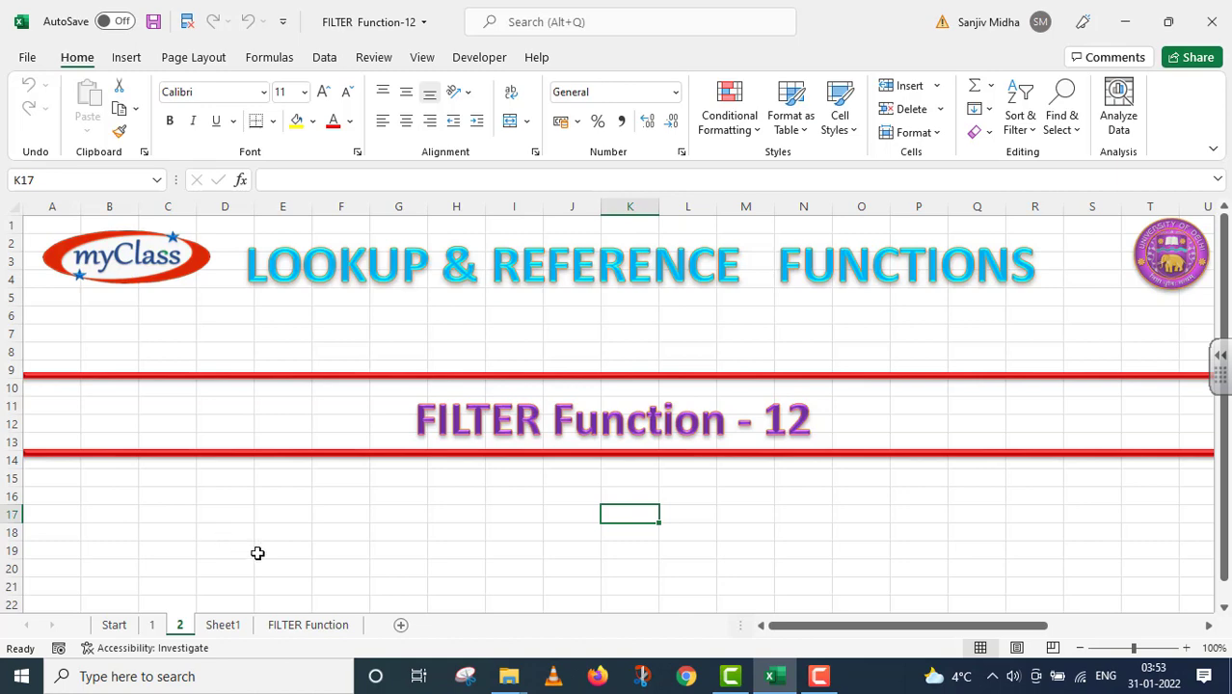
click(295, 625)
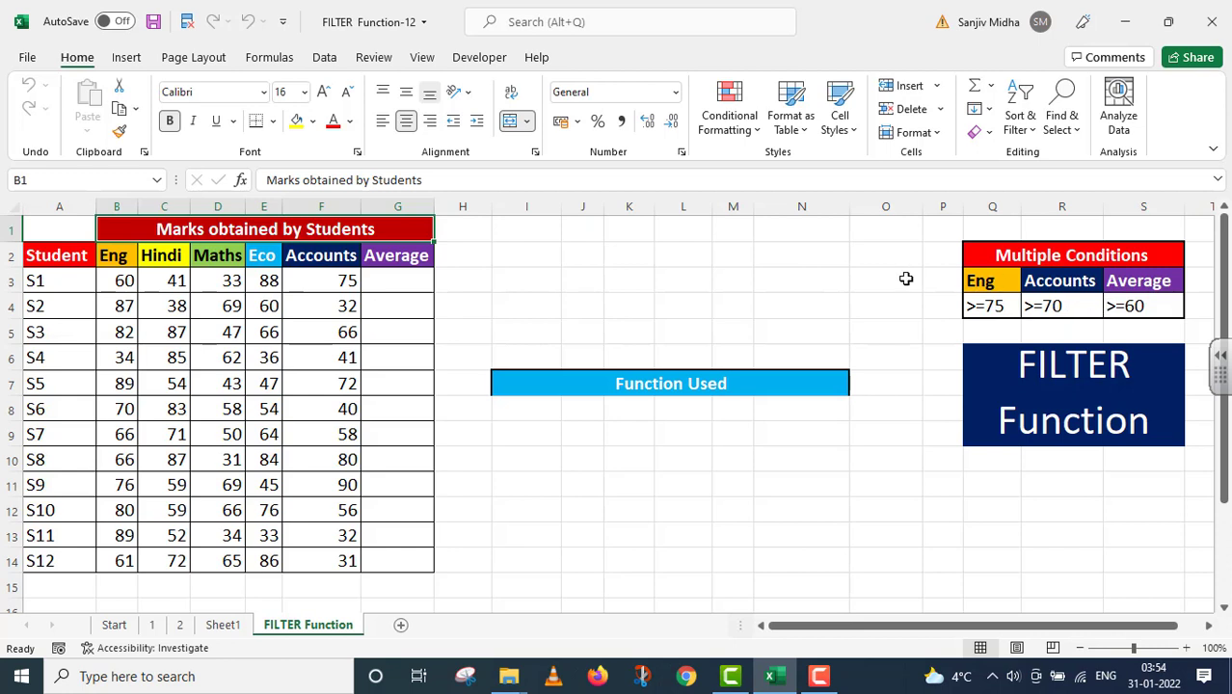
click(389, 285)
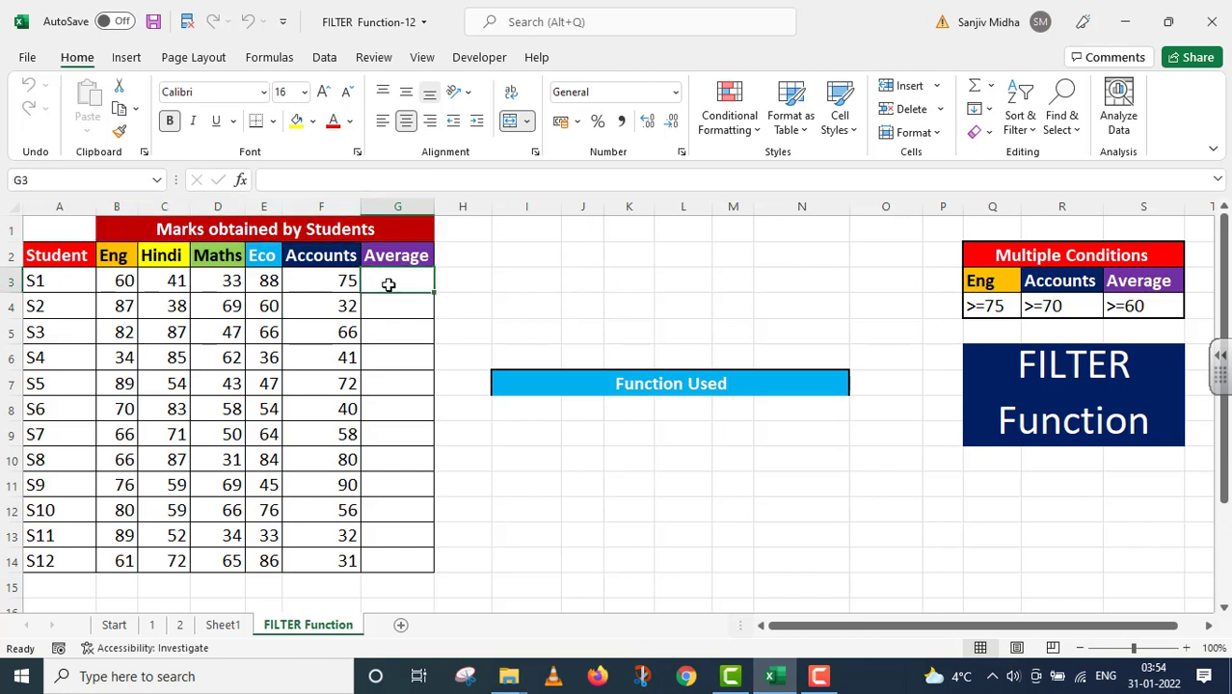
double_click(388, 285)
text(=)
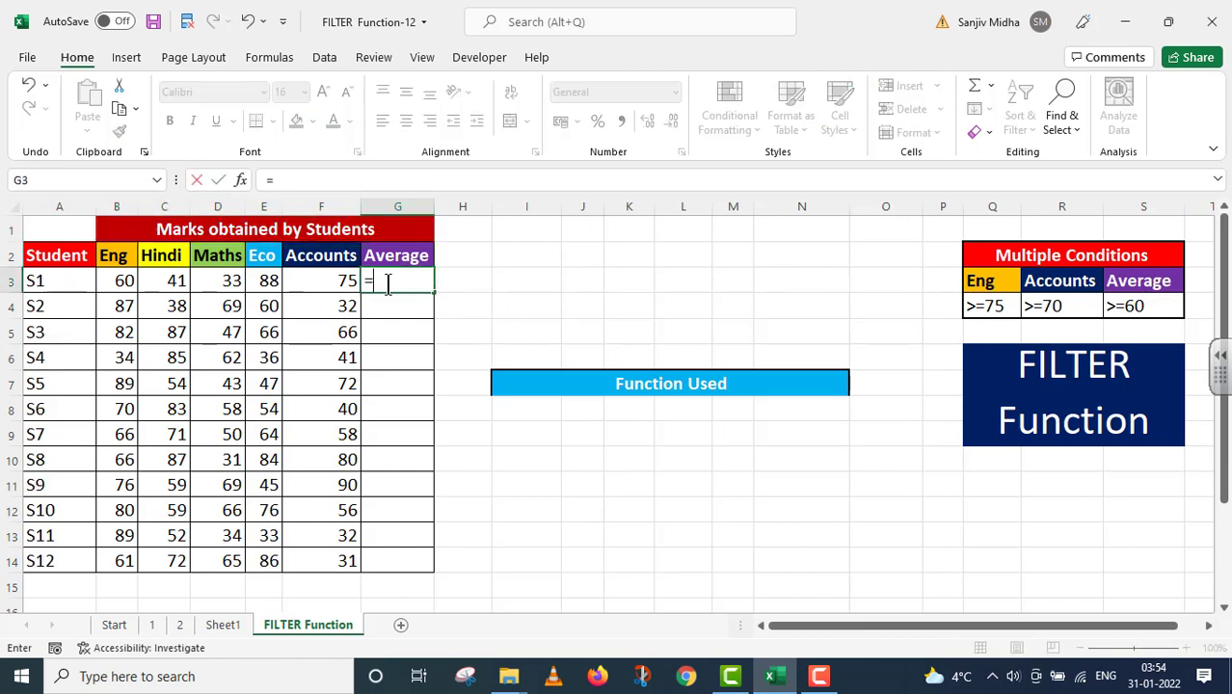
text(A)
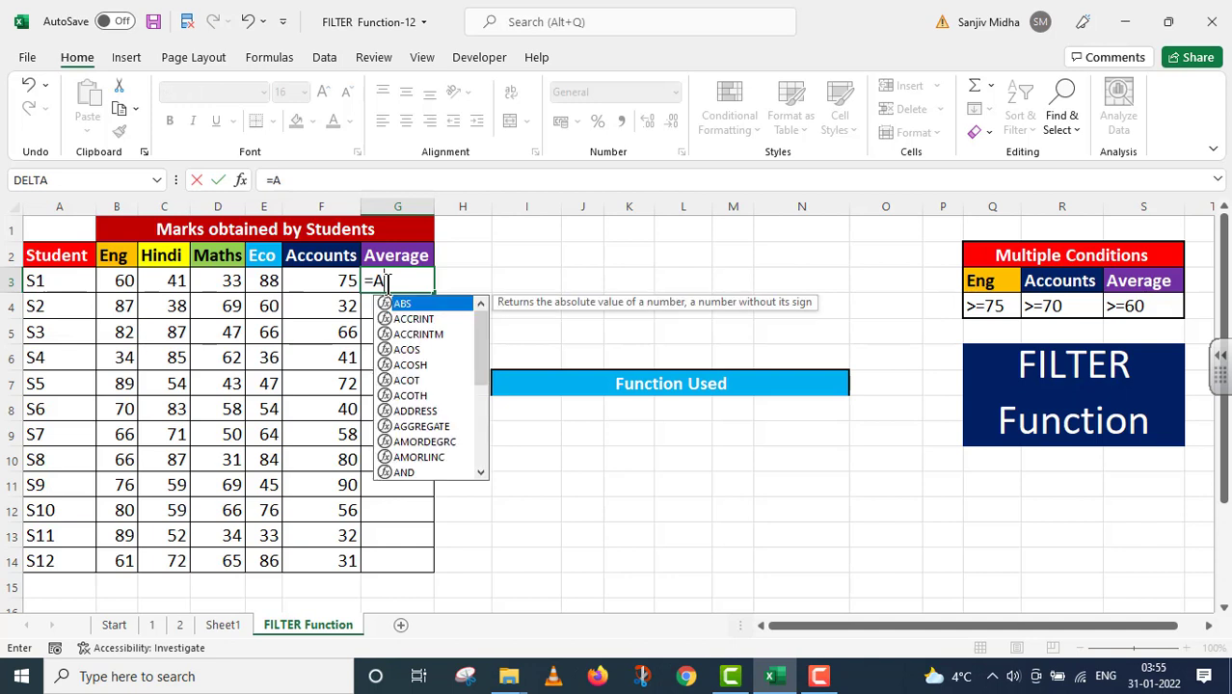
text(VERAGE)
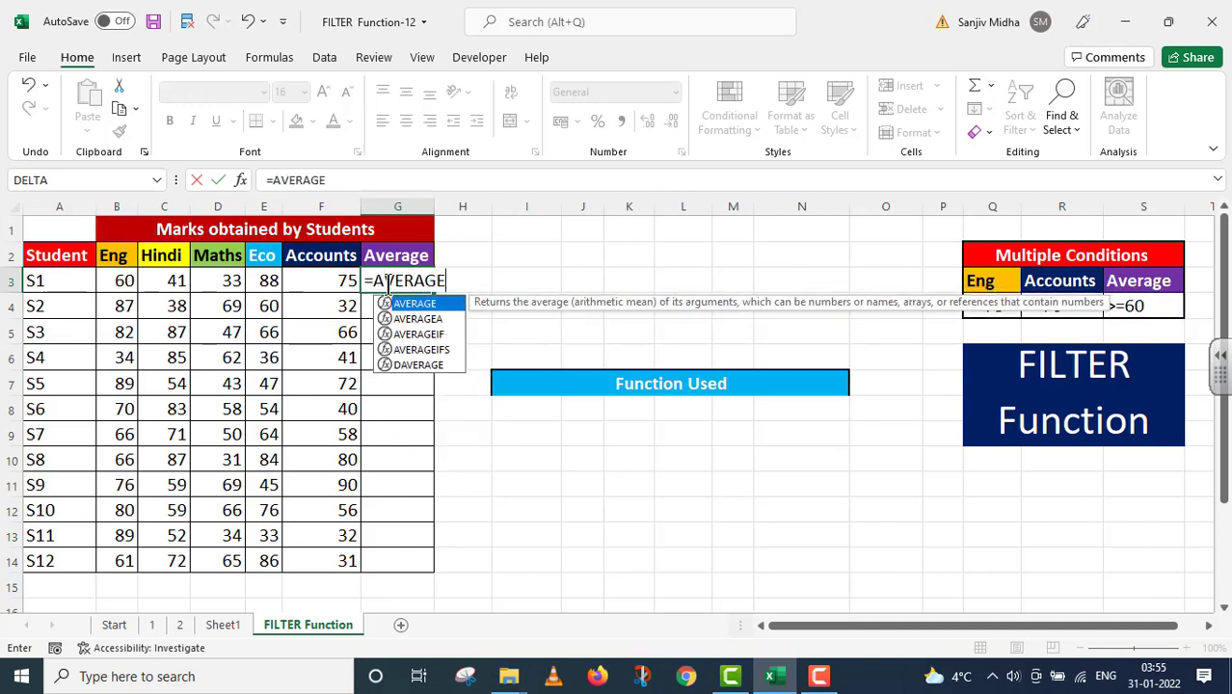
text(()
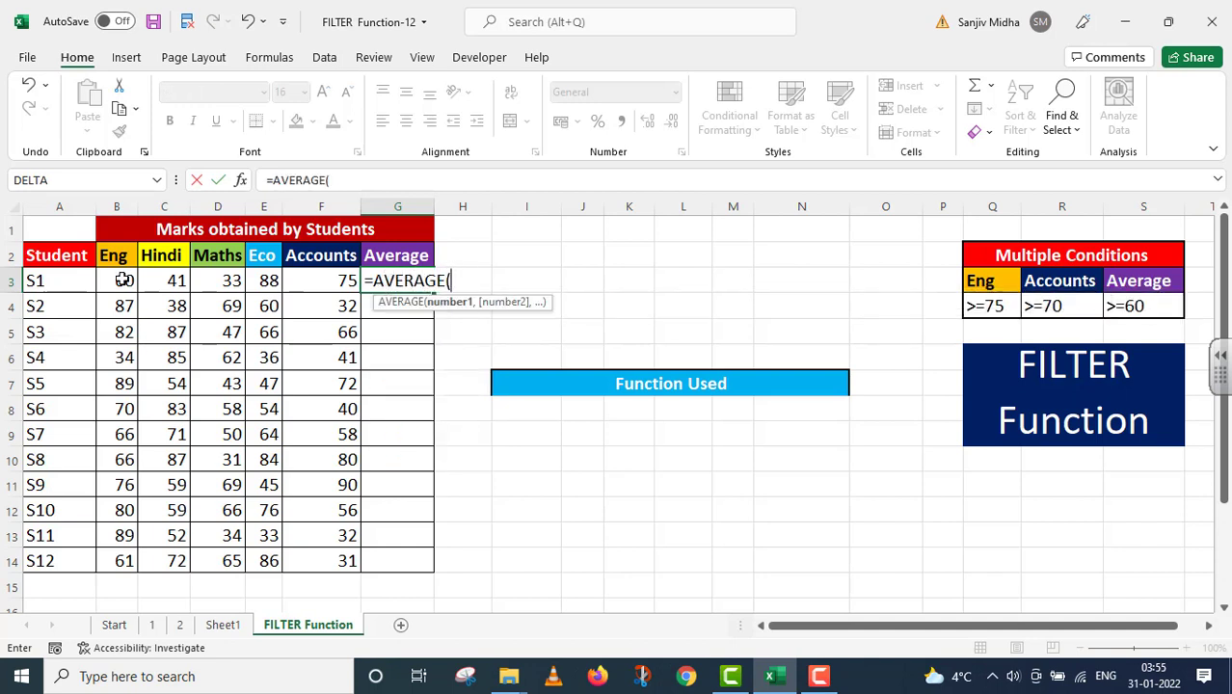
drag(124, 280, 307, 283)
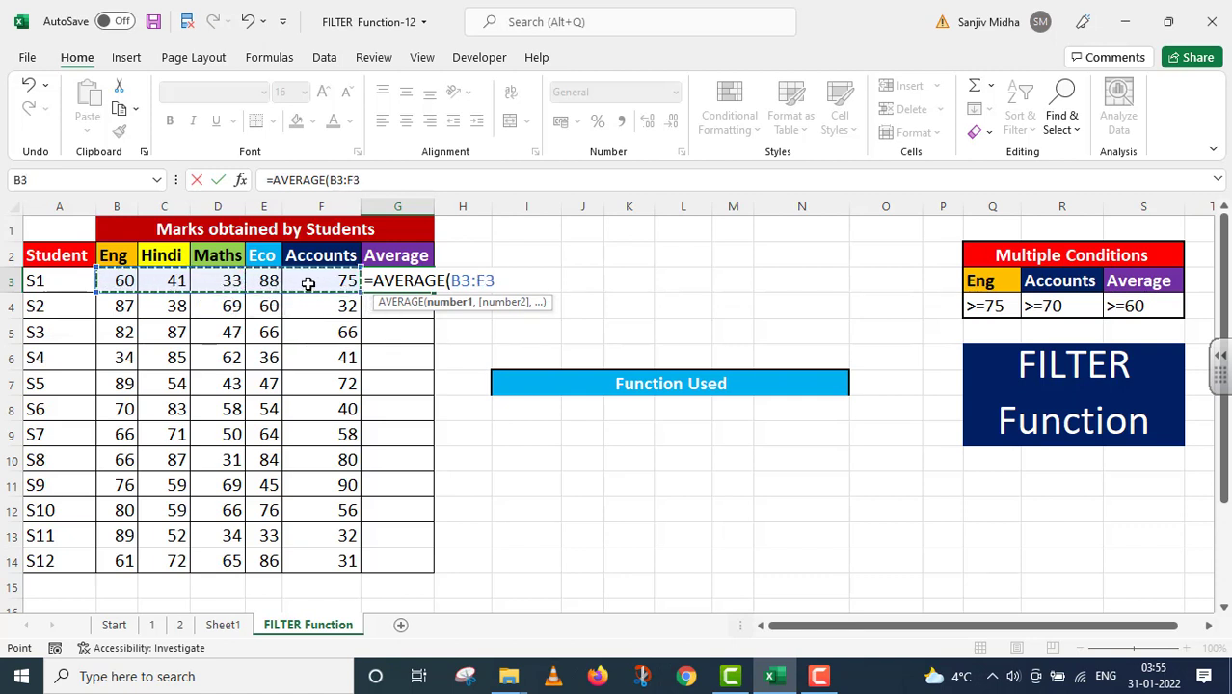
text())
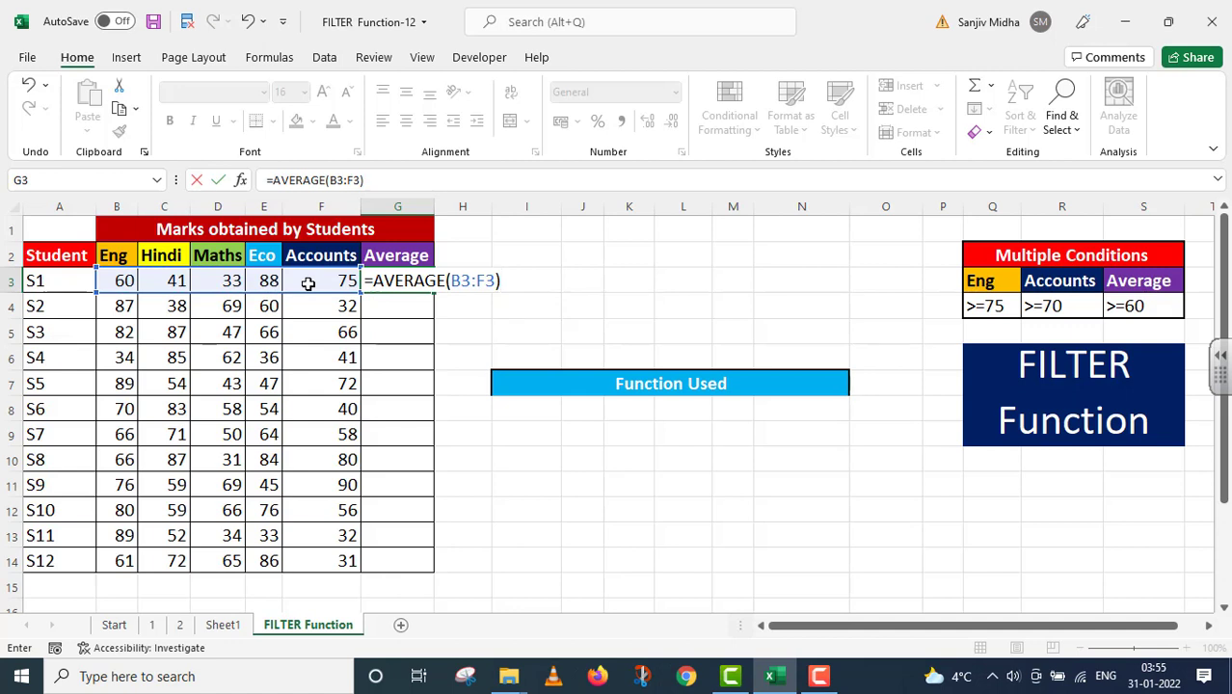
key(Return)
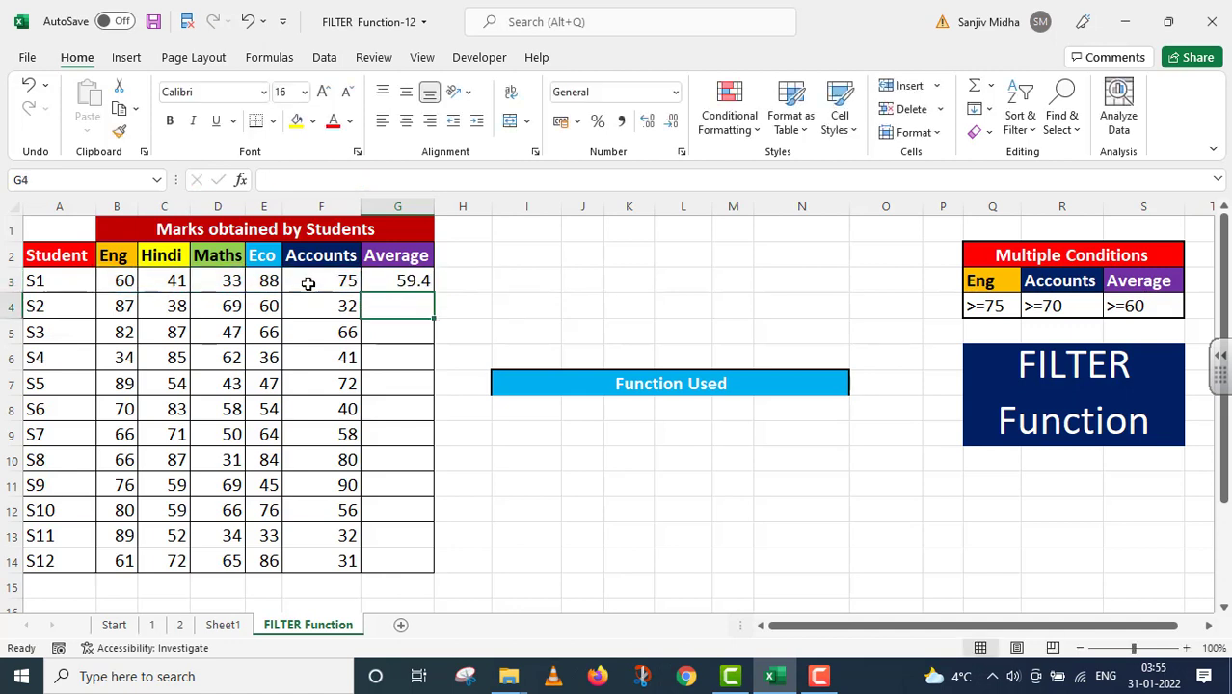
click(424, 282)
double_click(433, 293)
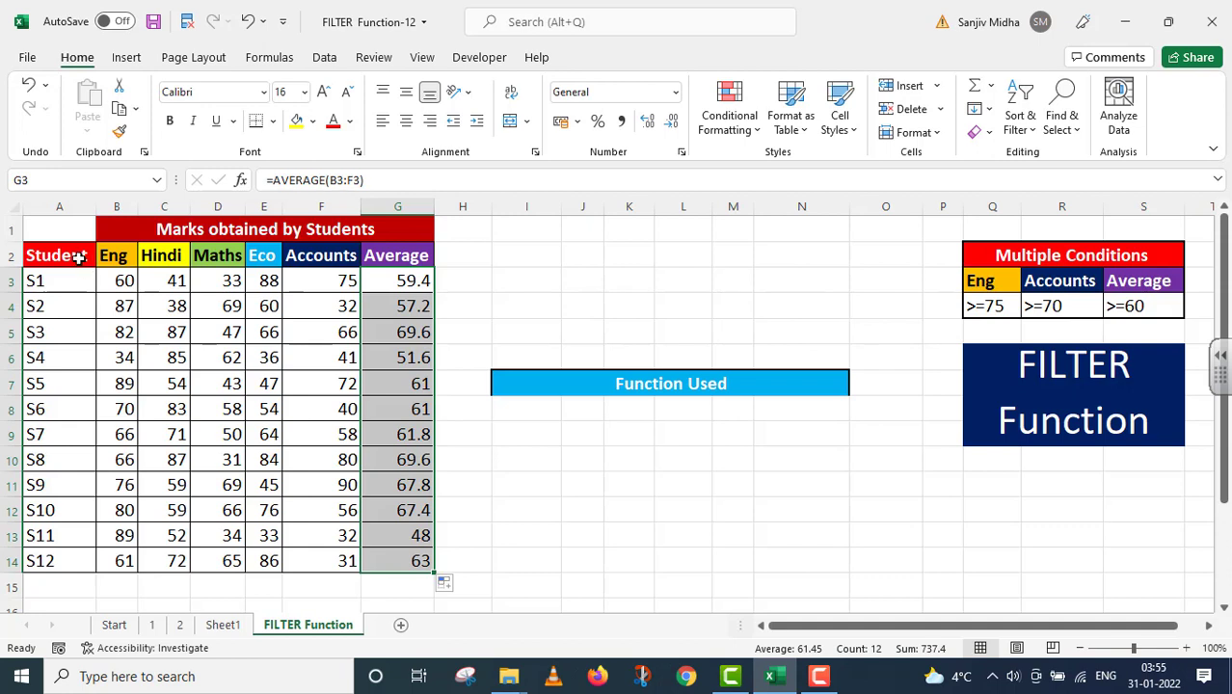
Step: Copy the marks table's header row A2:G2, from Student to Average, to the range starting at I2
drag(77, 256, 374, 255)
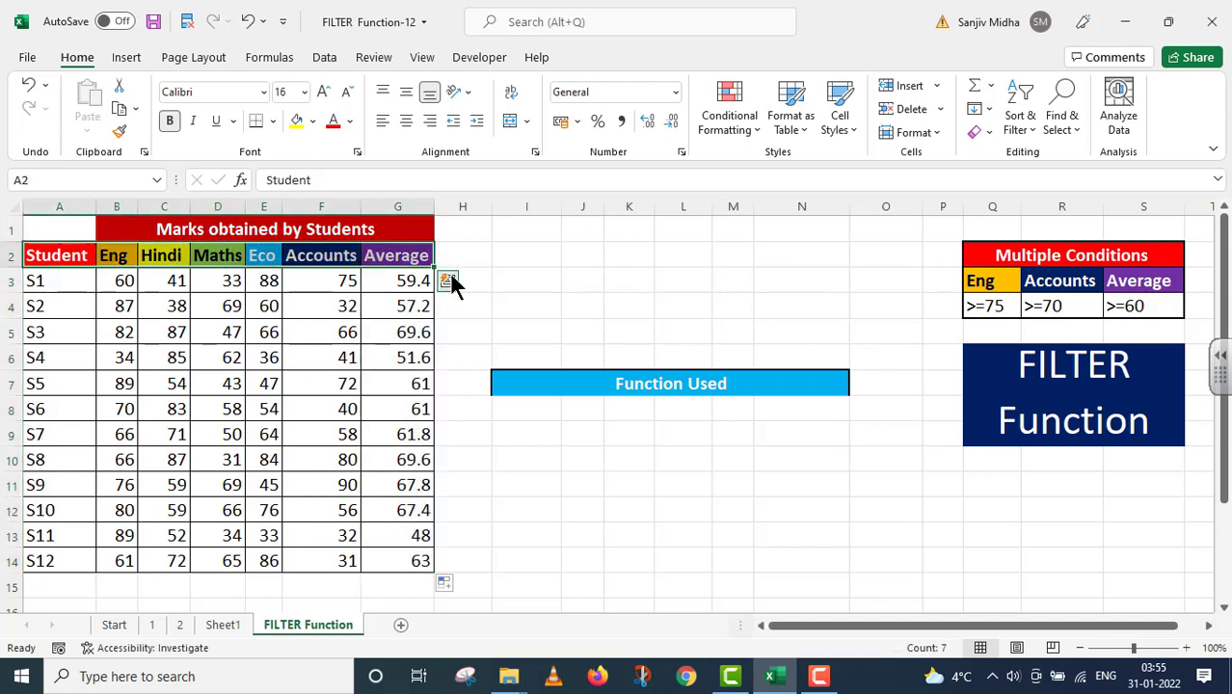
key(ctrl+c)
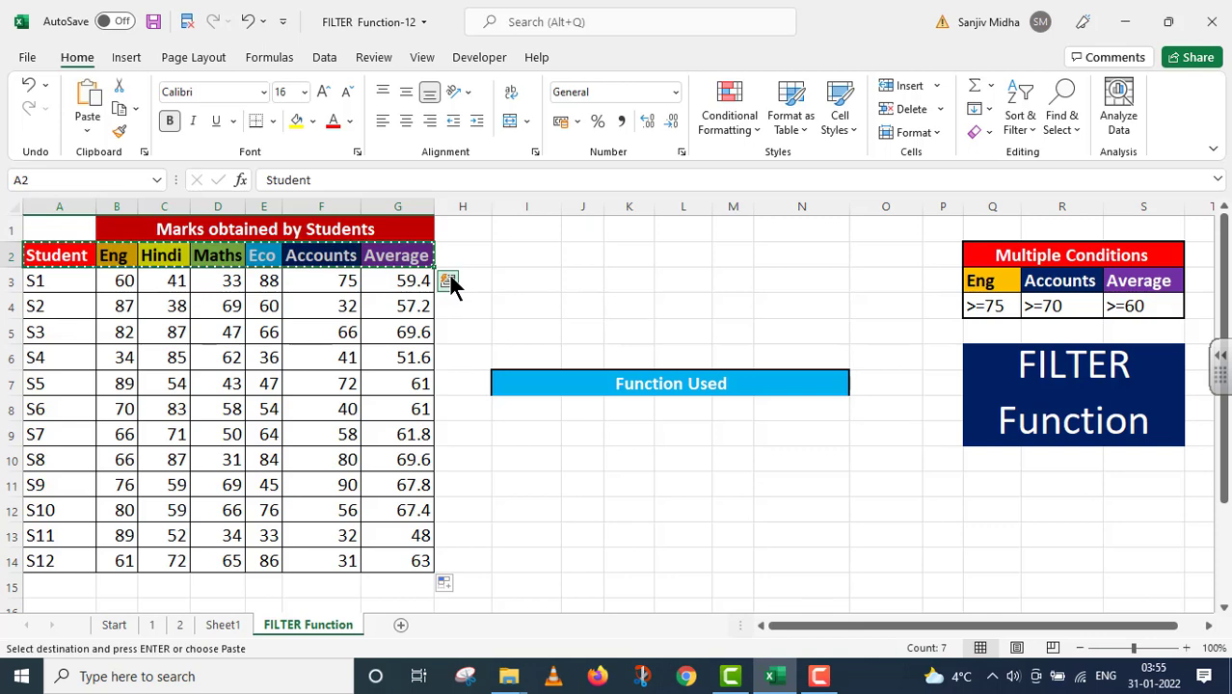
click(499, 254)
key(ctrl+v)
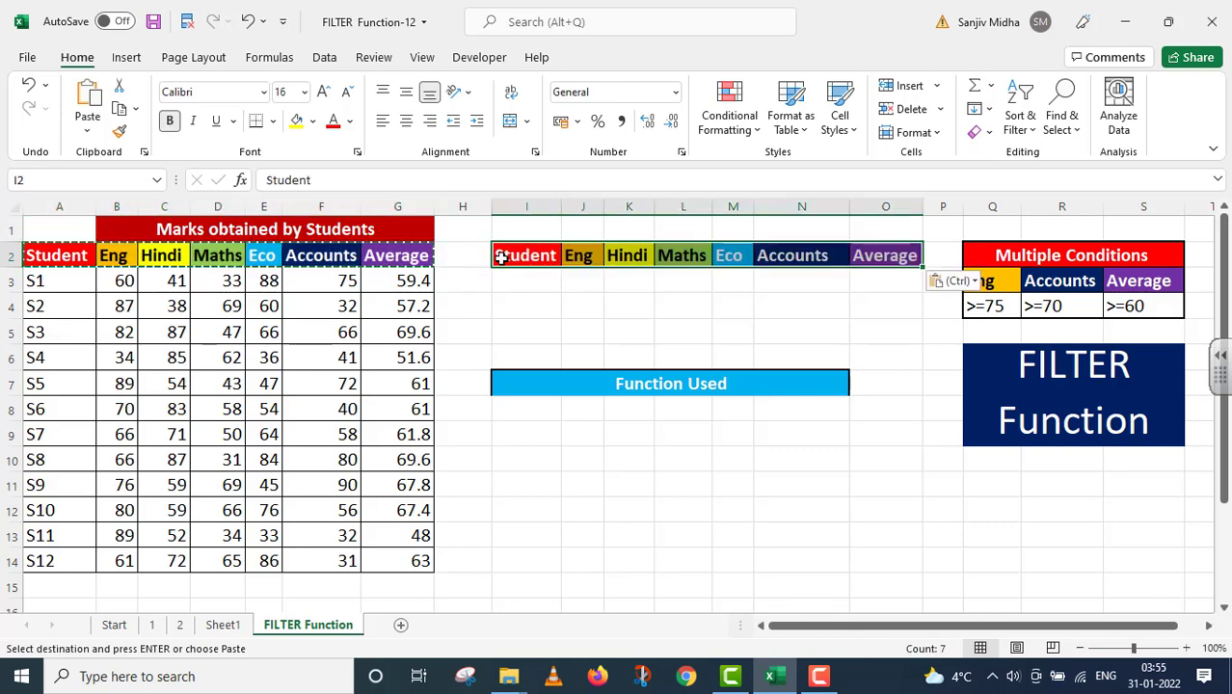
key(Return)
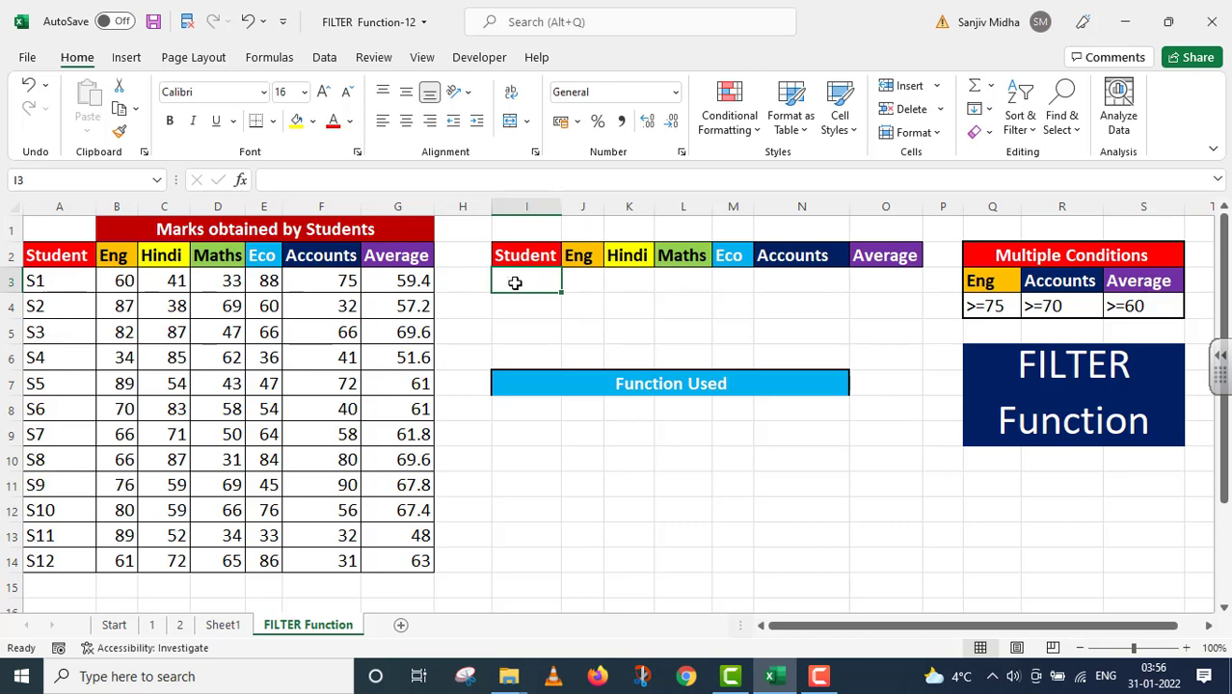
Step: Begin a FILTER formula in I3 with the array A3:G14 and the Eng condition (B3:B14>=75)
text(=FI)
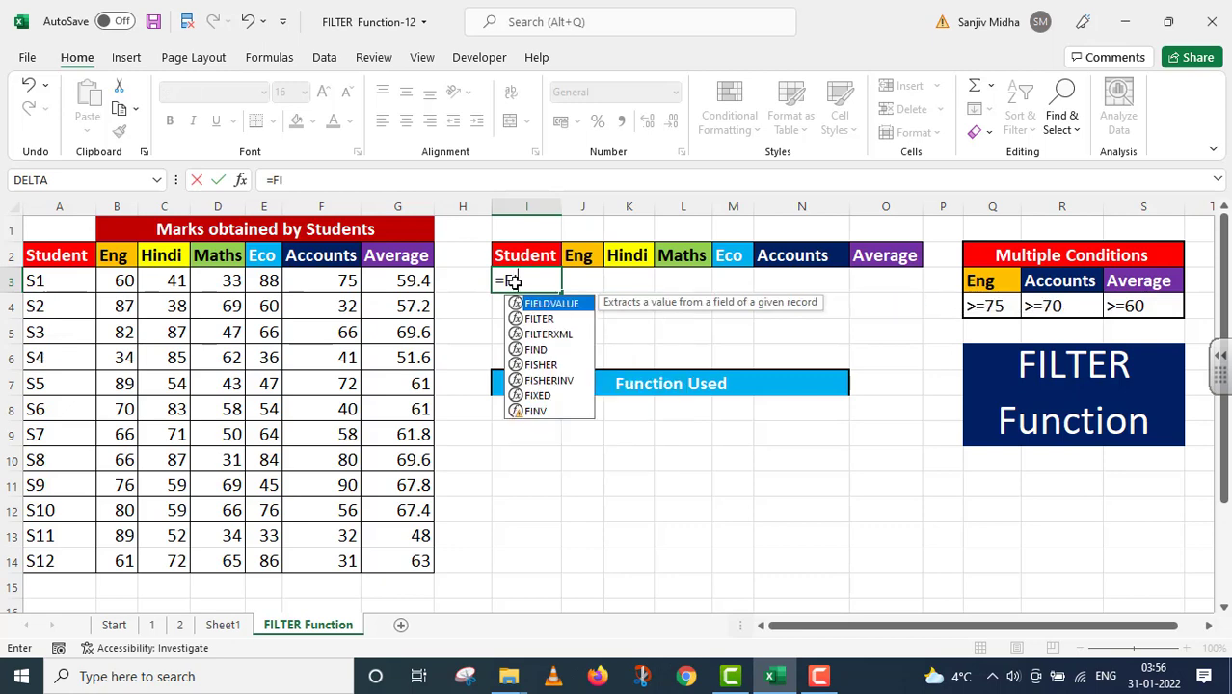
text(LTER)
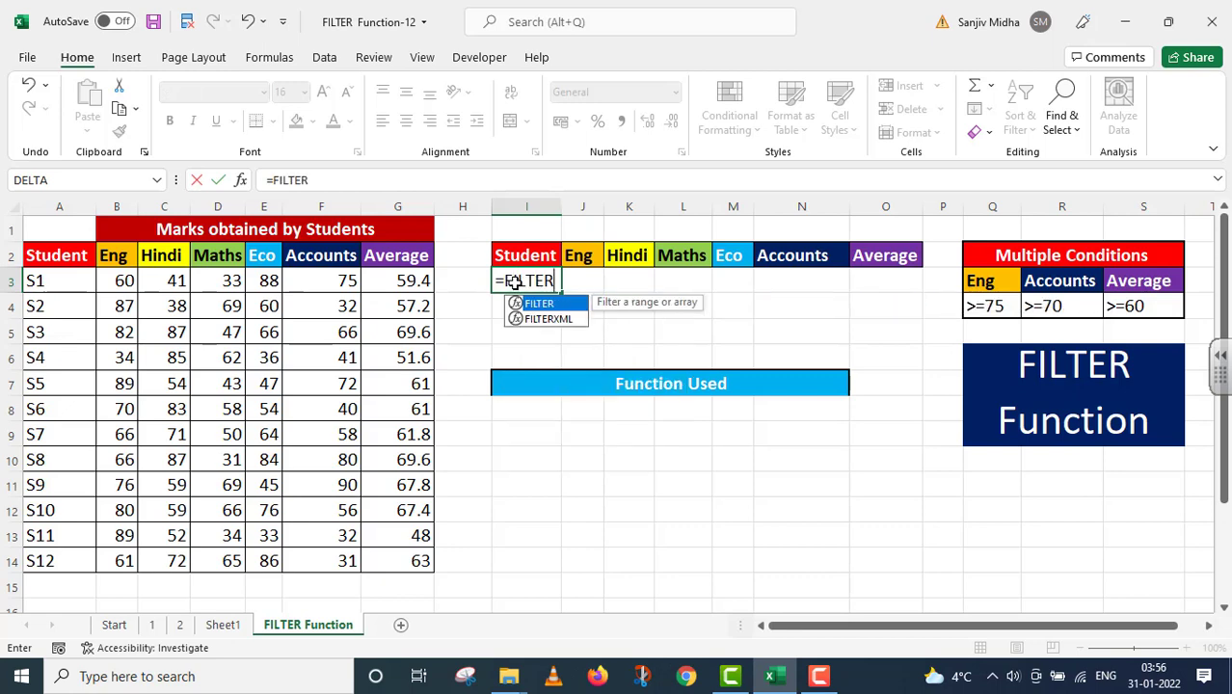
text(()
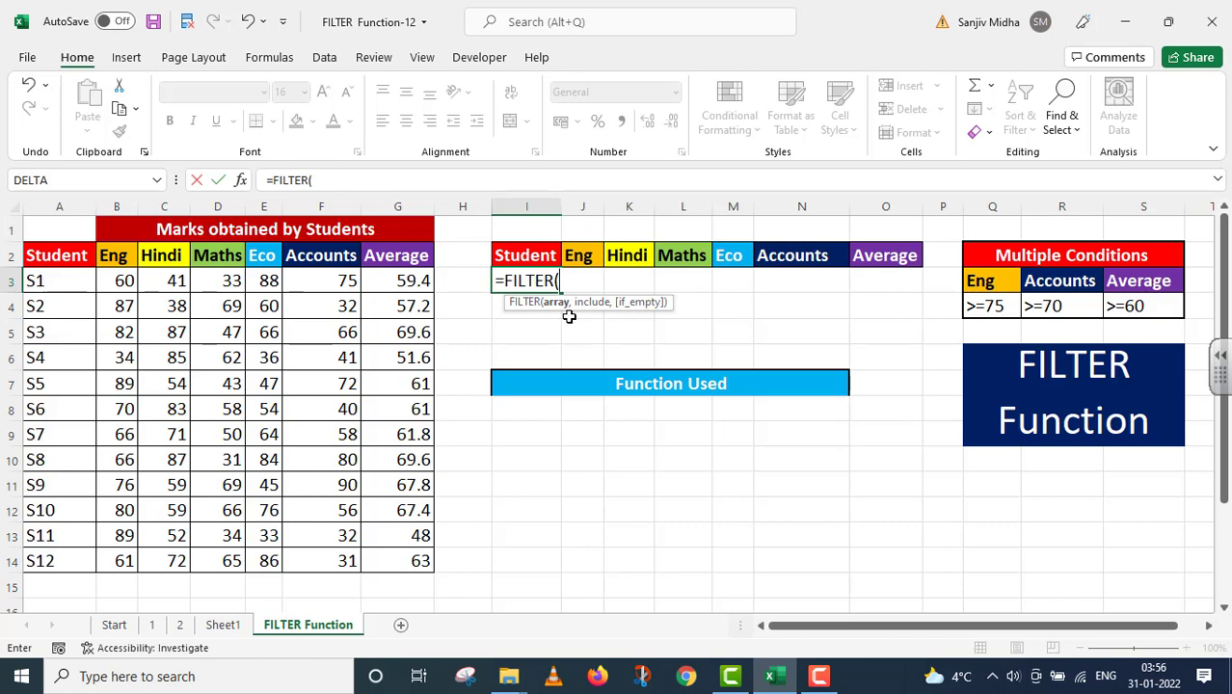
drag(46, 282, 398, 559)
text(,()
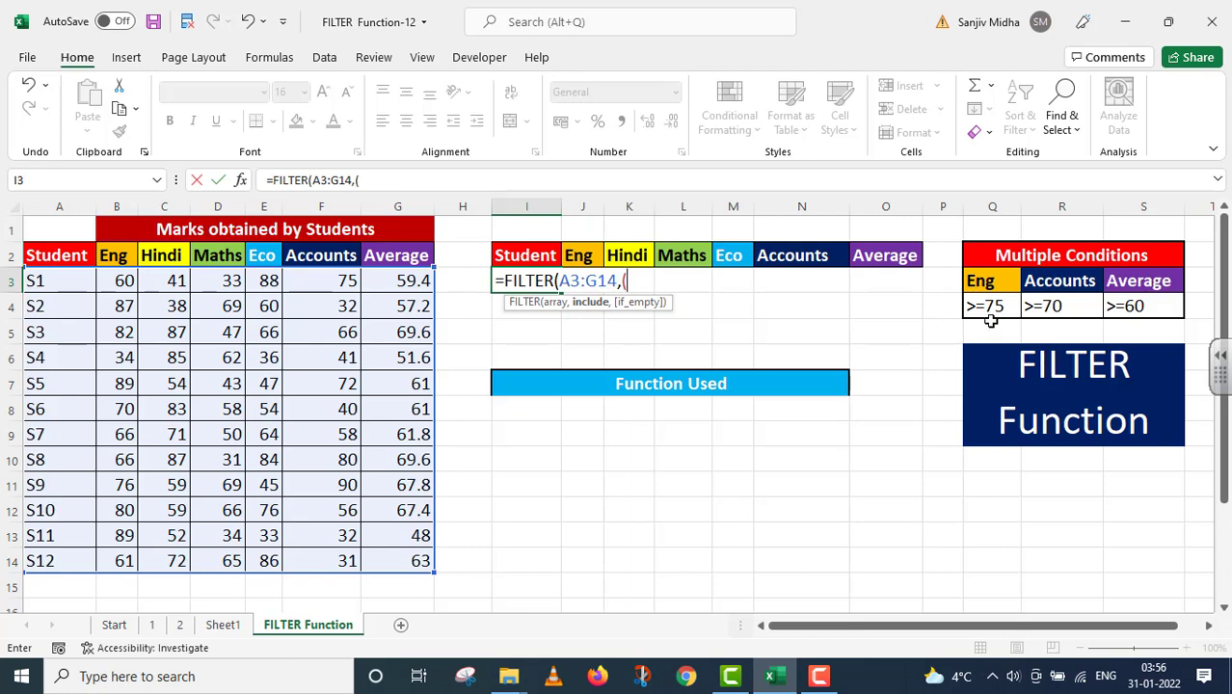
drag(116, 280, 121, 561)
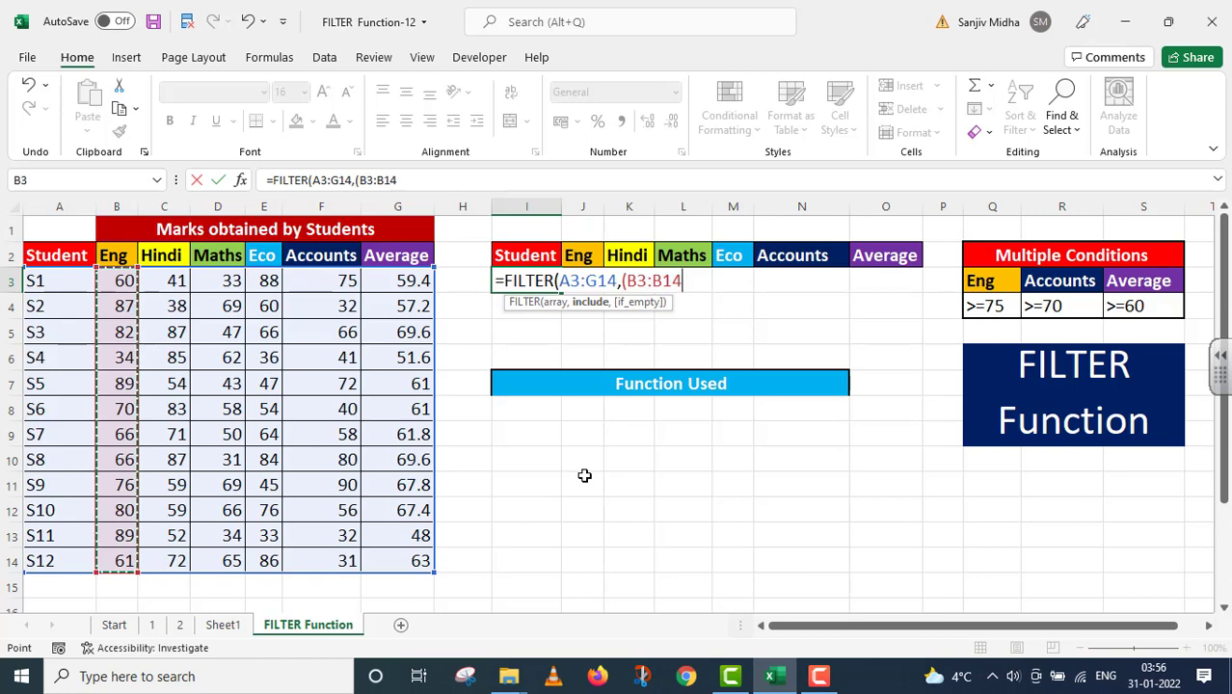
text(>=)
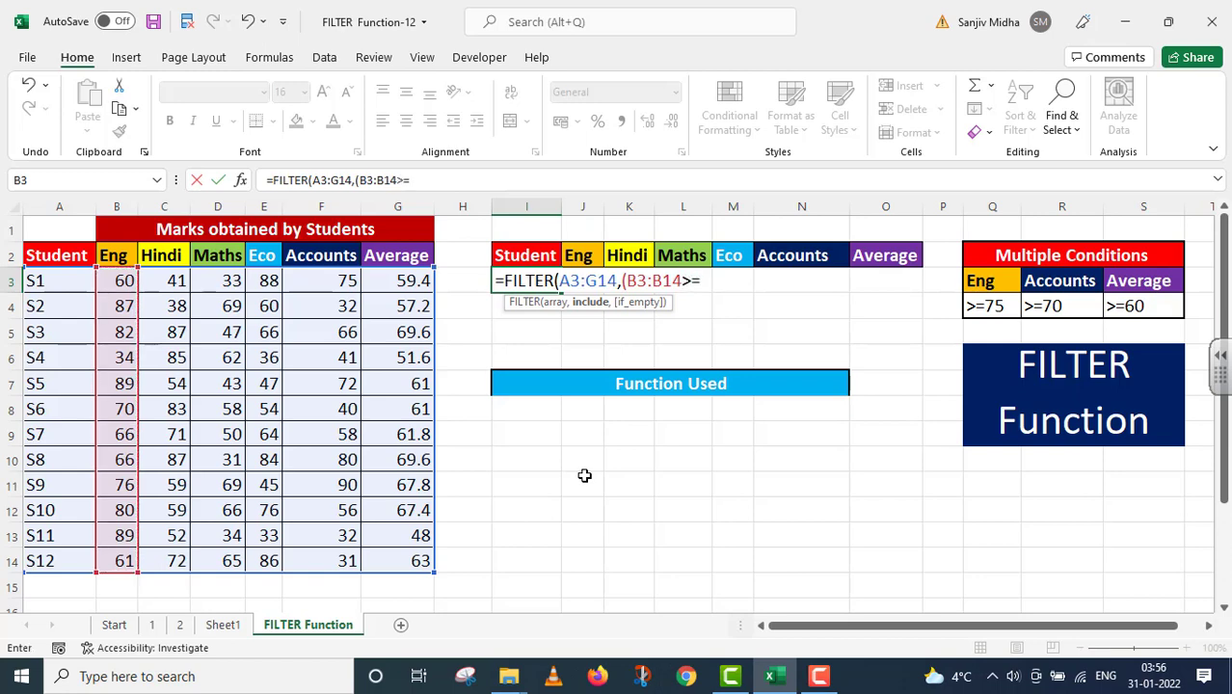
text(75))
Step: Multiply the formula's Eng condition by the Accounts condition (F3:F14>=70), and open a bracket for another multiplied condition
text(*()
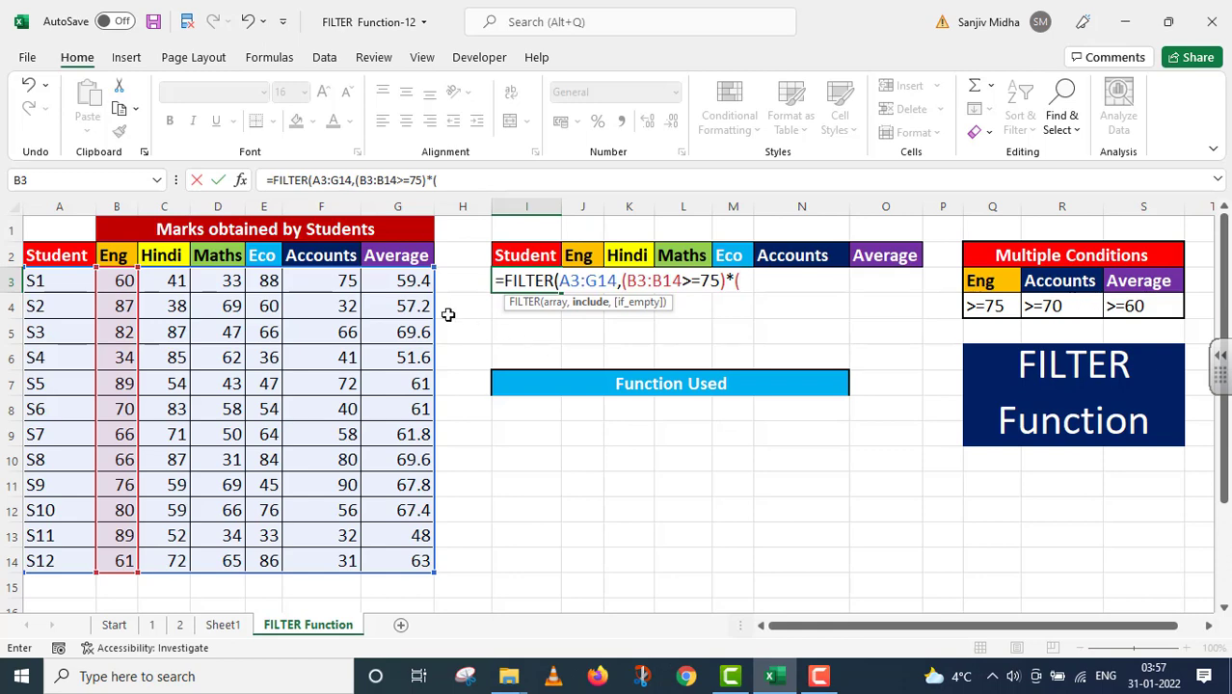
drag(334, 281, 328, 561)
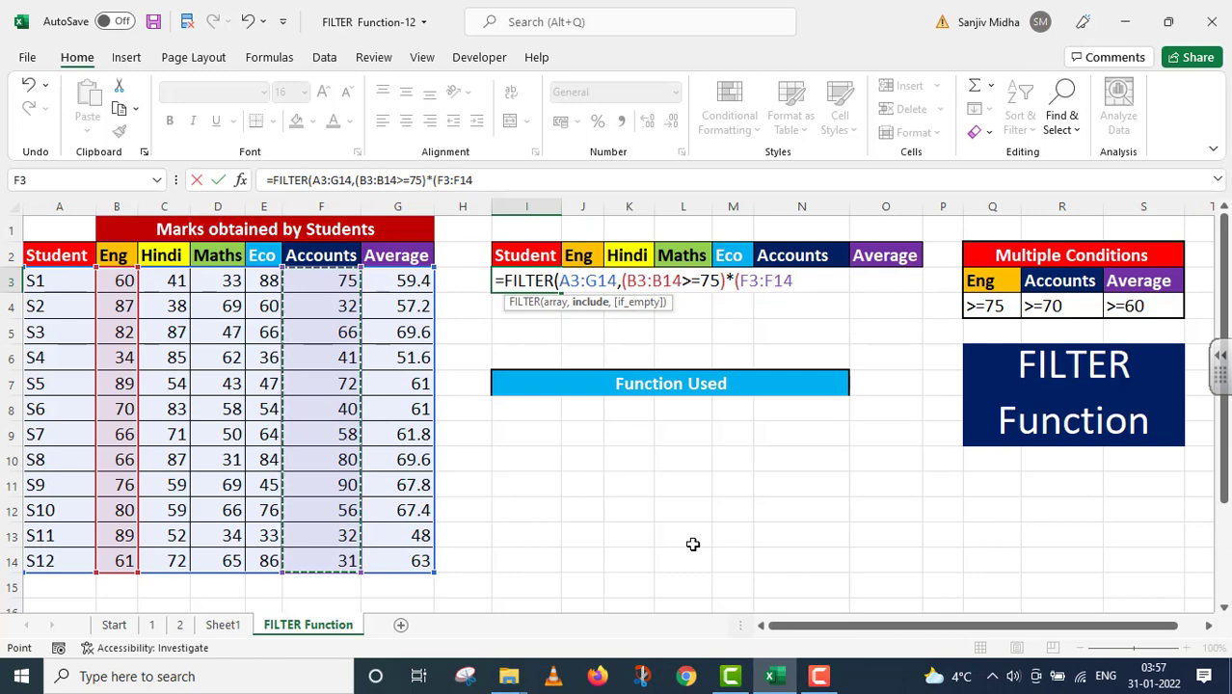
text(>)
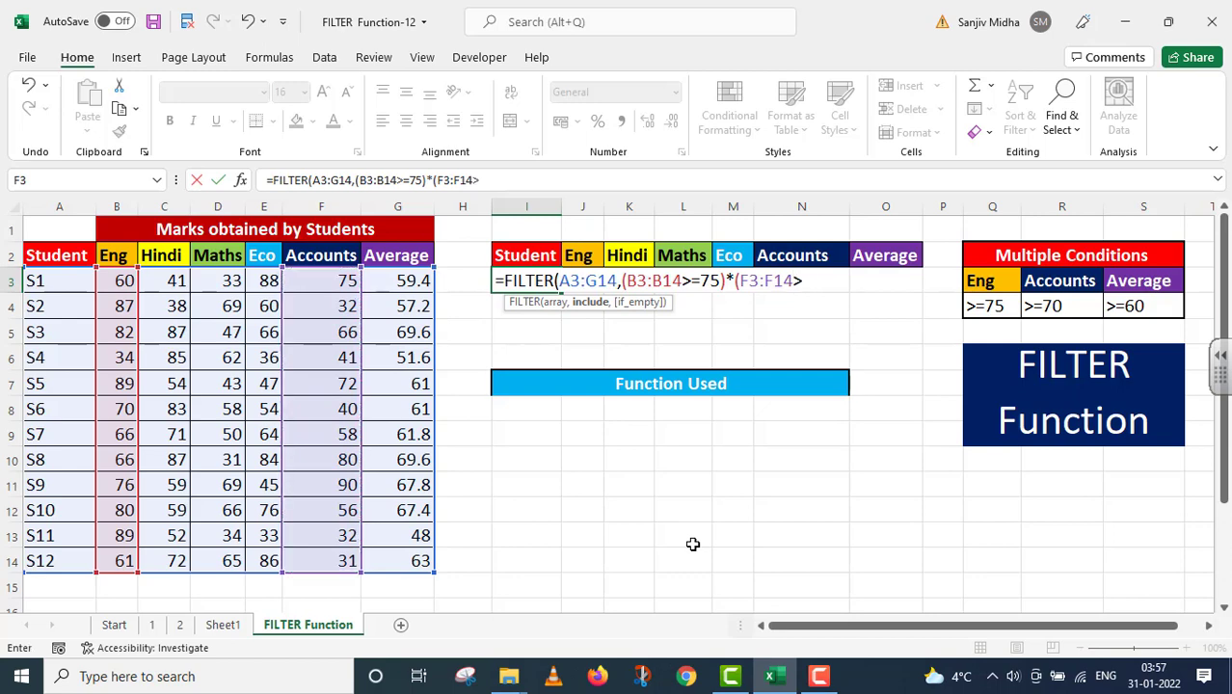
text(=70)*()
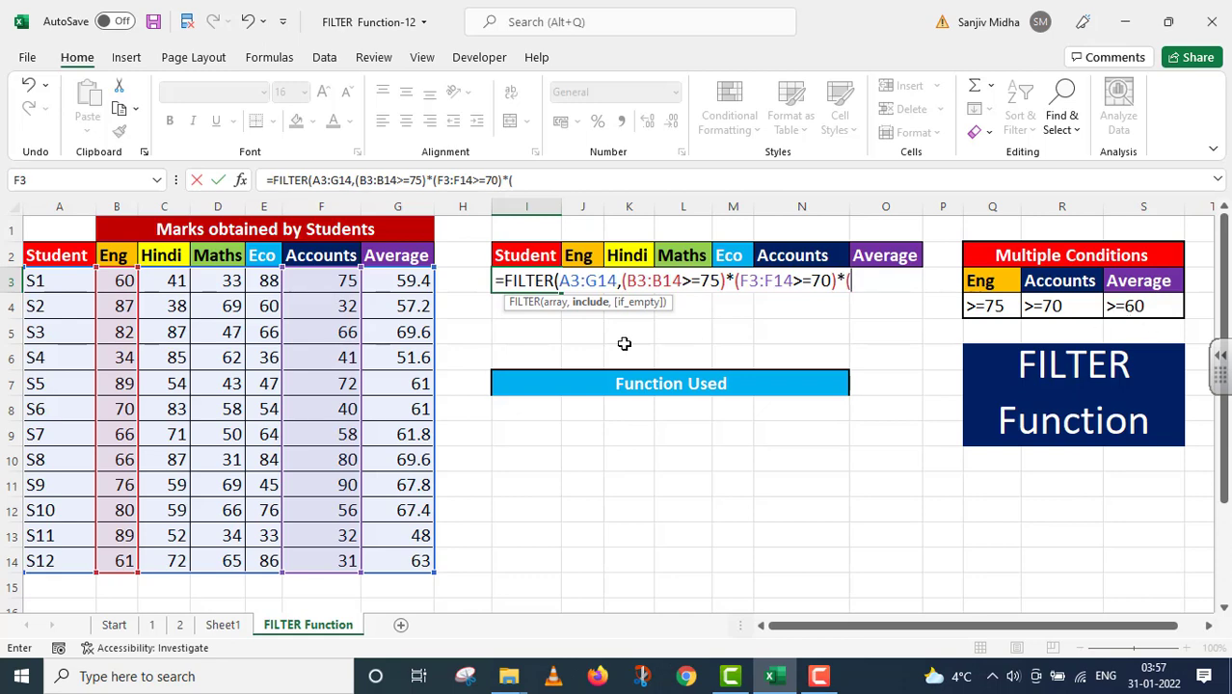
Step: Add the Average condition (G3:G14>=60) to the FILTER formula, close the brackets and enter it
click(413, 281)
drag(411, 297, 395, 535)
drag(394, 555, 394, 554)
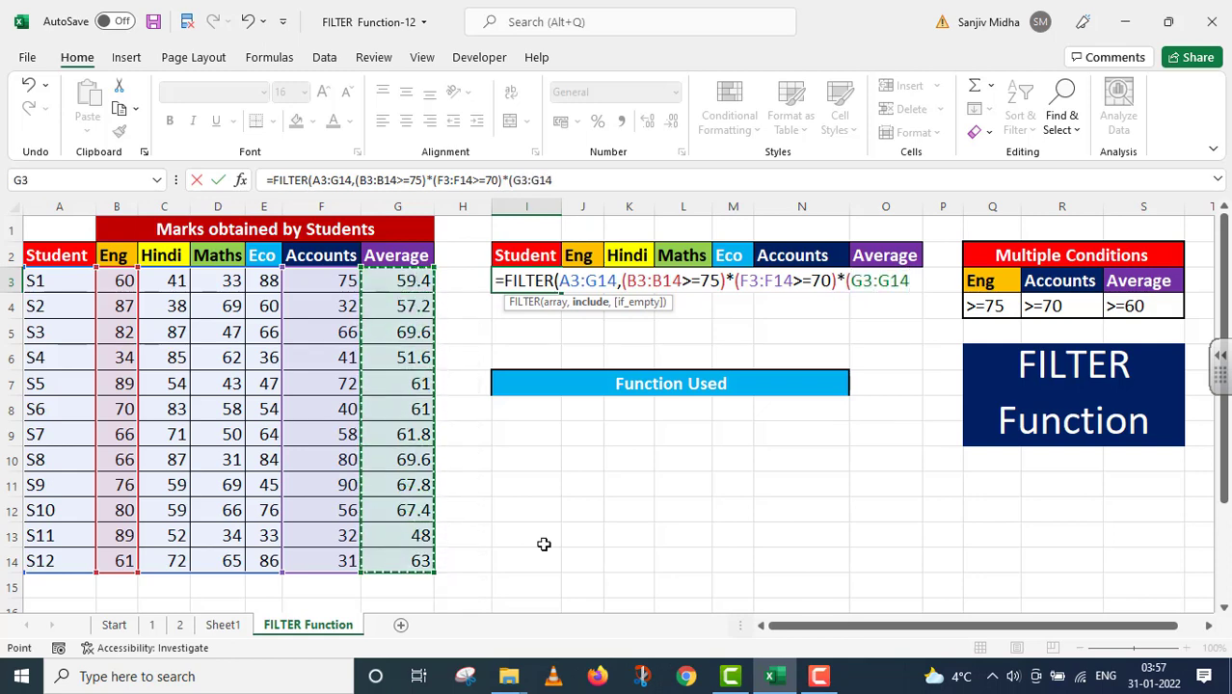
text(>=)
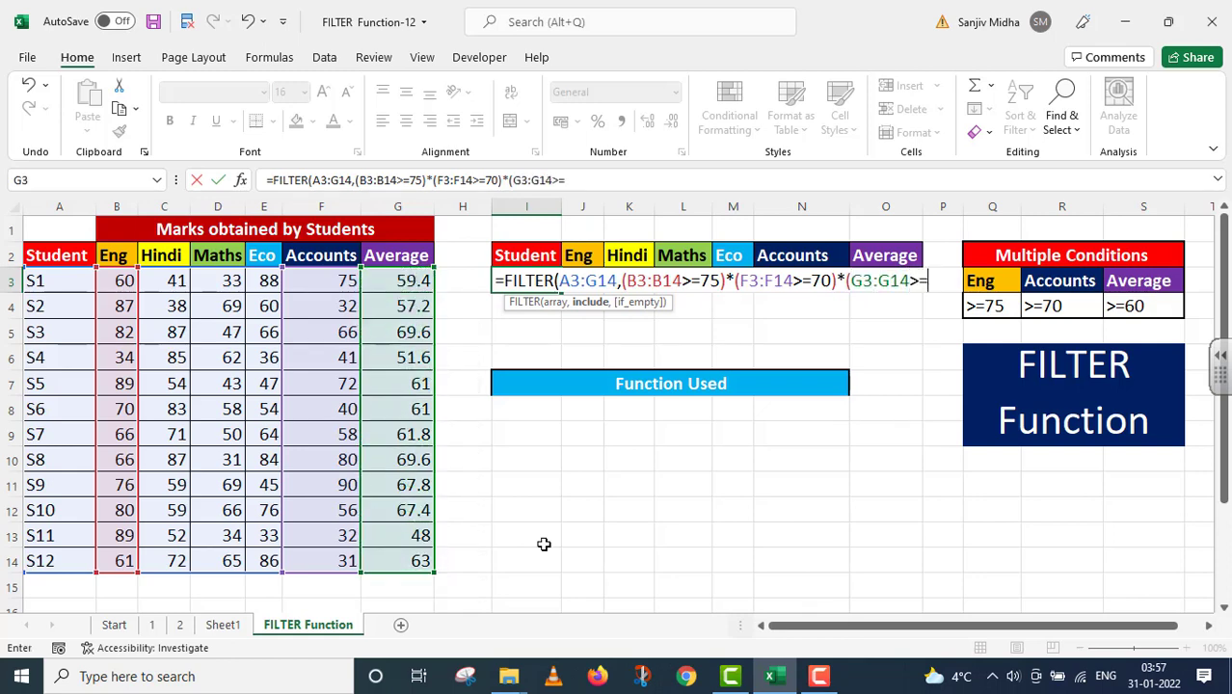
text(60)))
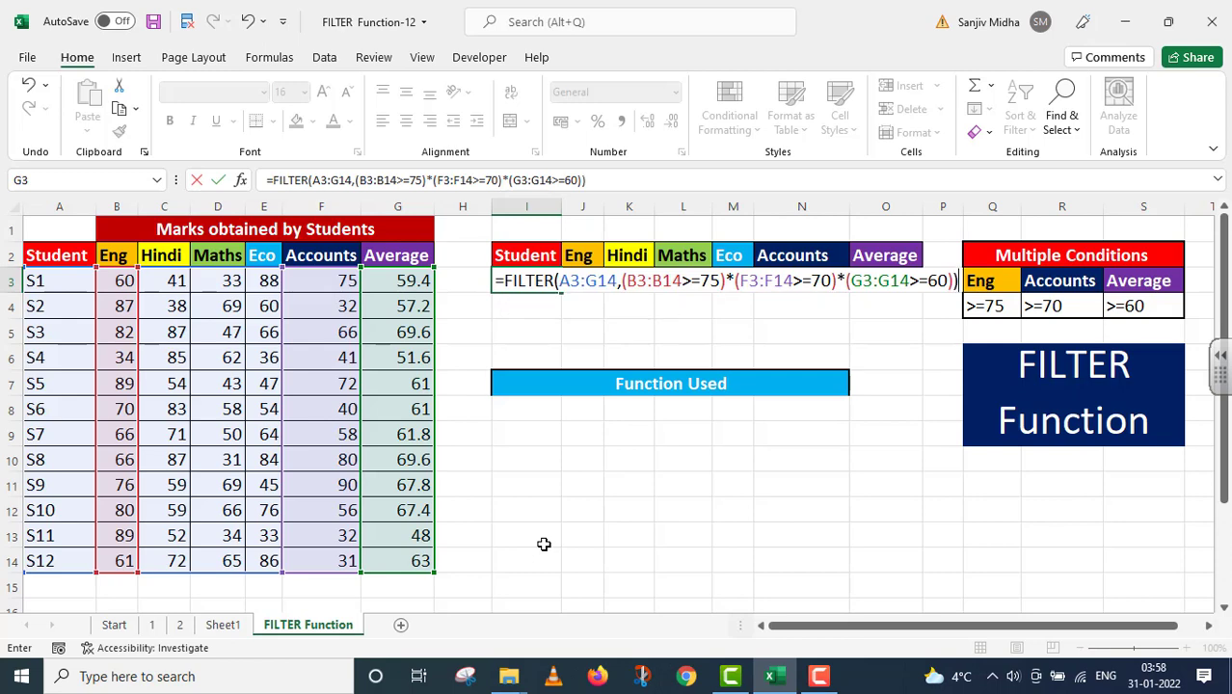
key(Return)
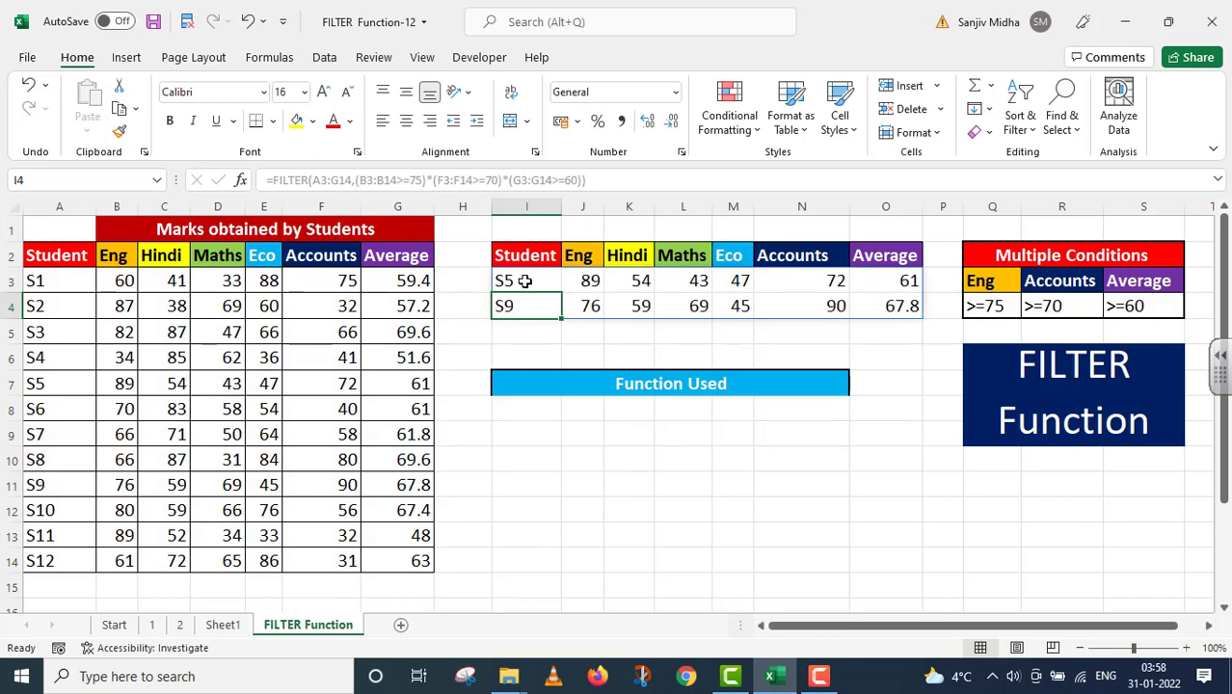
Step: Apply all borders to the filtered results in I3:O4
drag(541, 286, 867, 307)
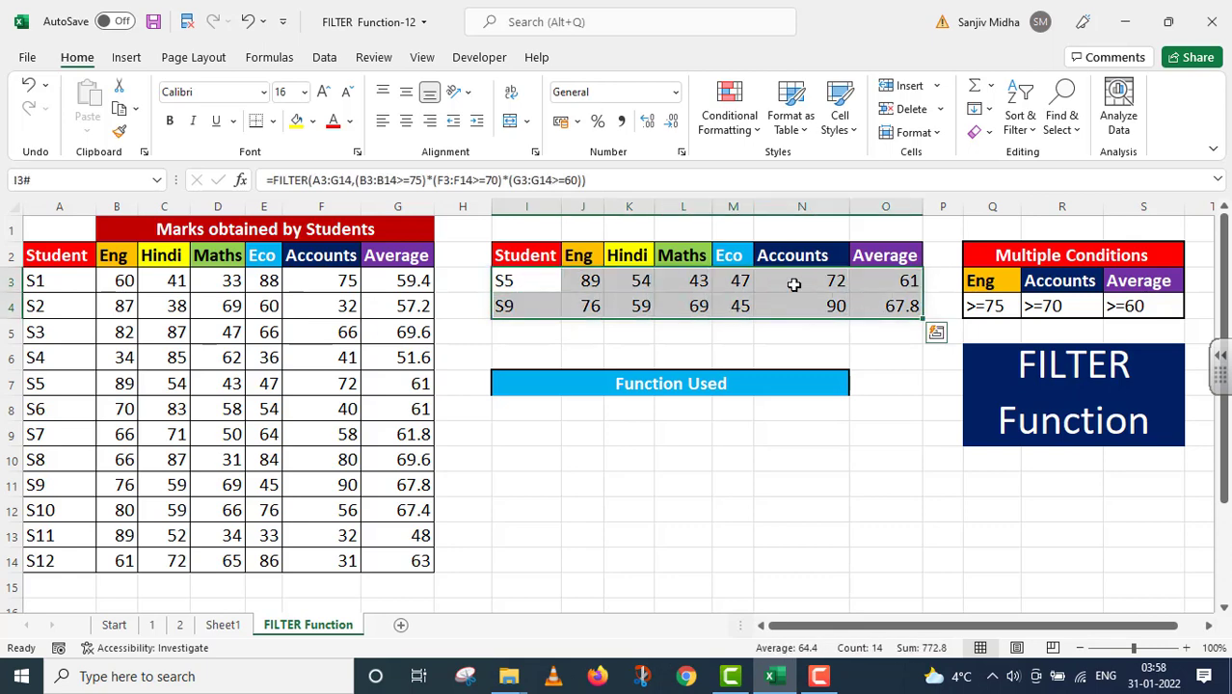
click(274, 121)
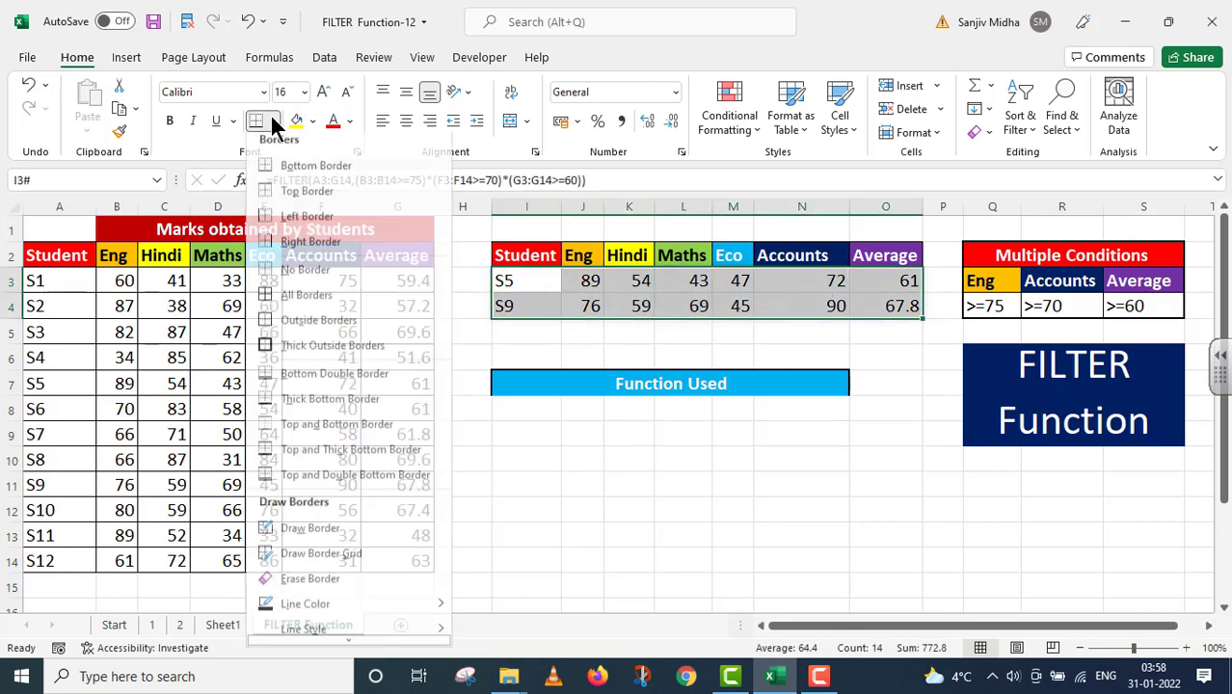
click(294, 296)
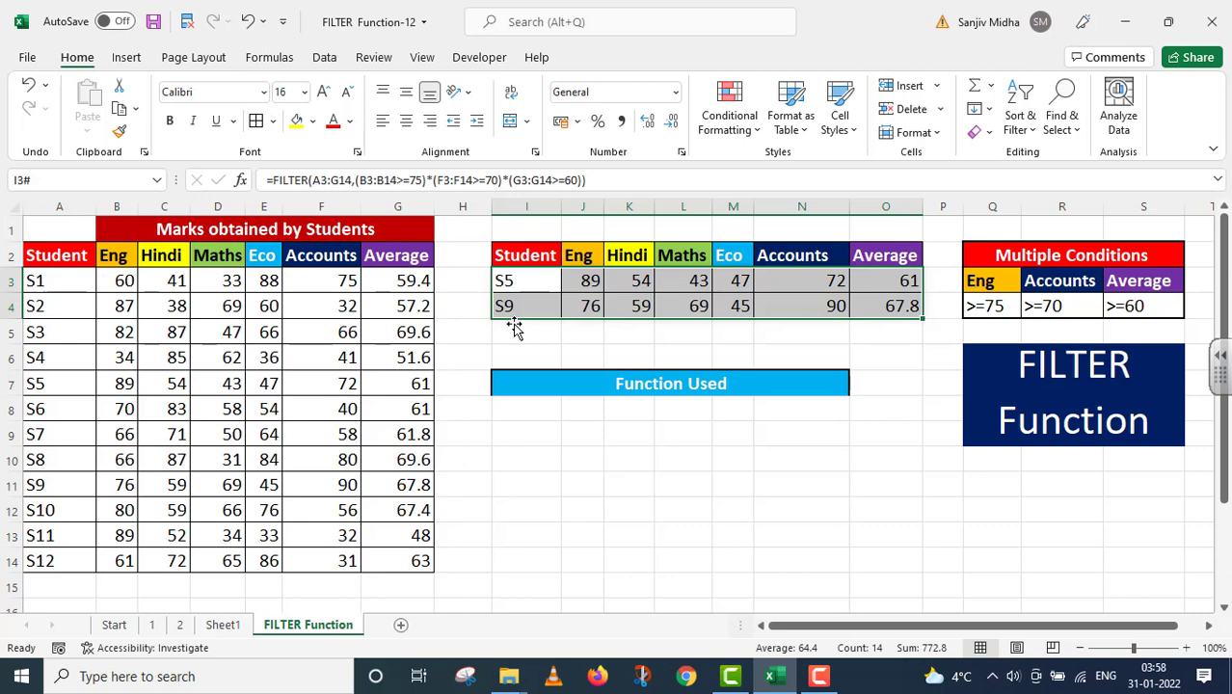
click(600, 457)
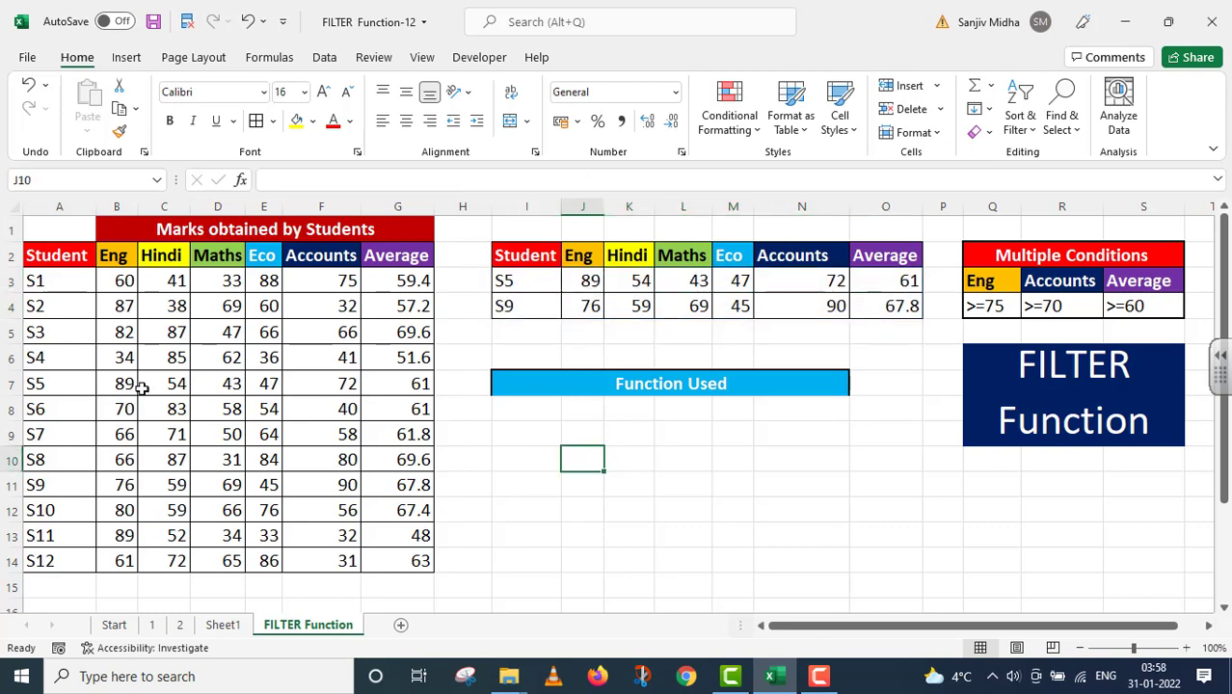
Step: Select the S5 row and the S9 row of the marks table in turn to check them against the three conditions
drag(35, 384, 398, 384)
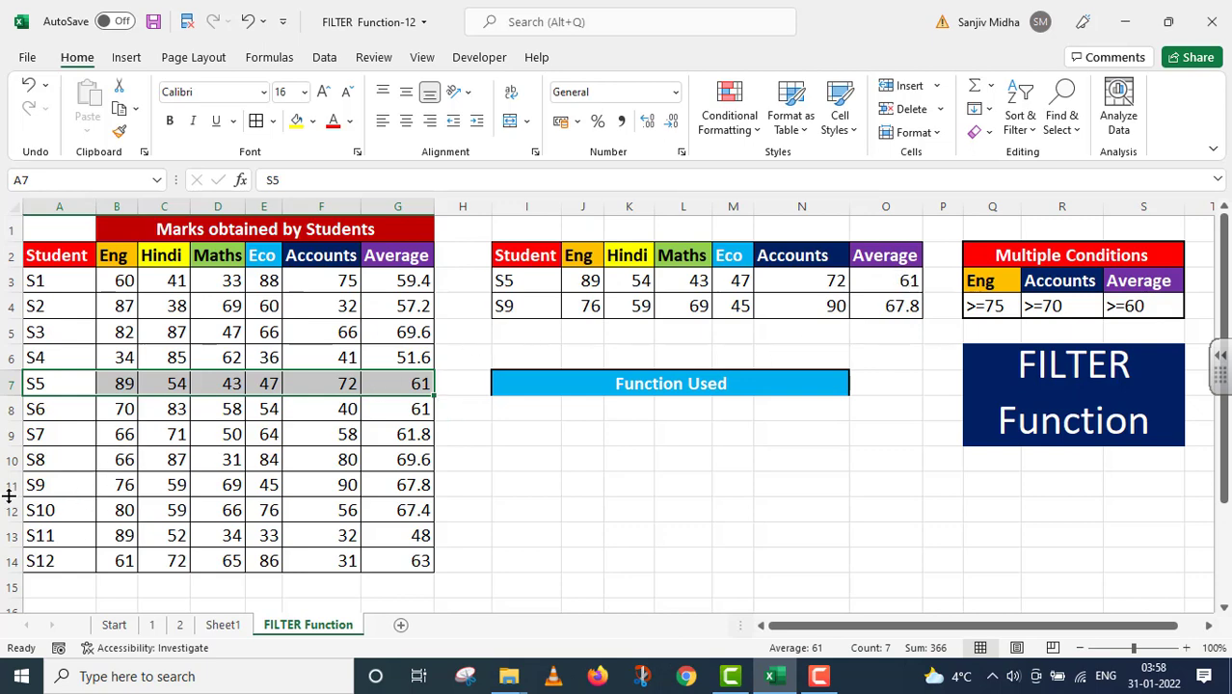
drag(33, 484, 417, 479)
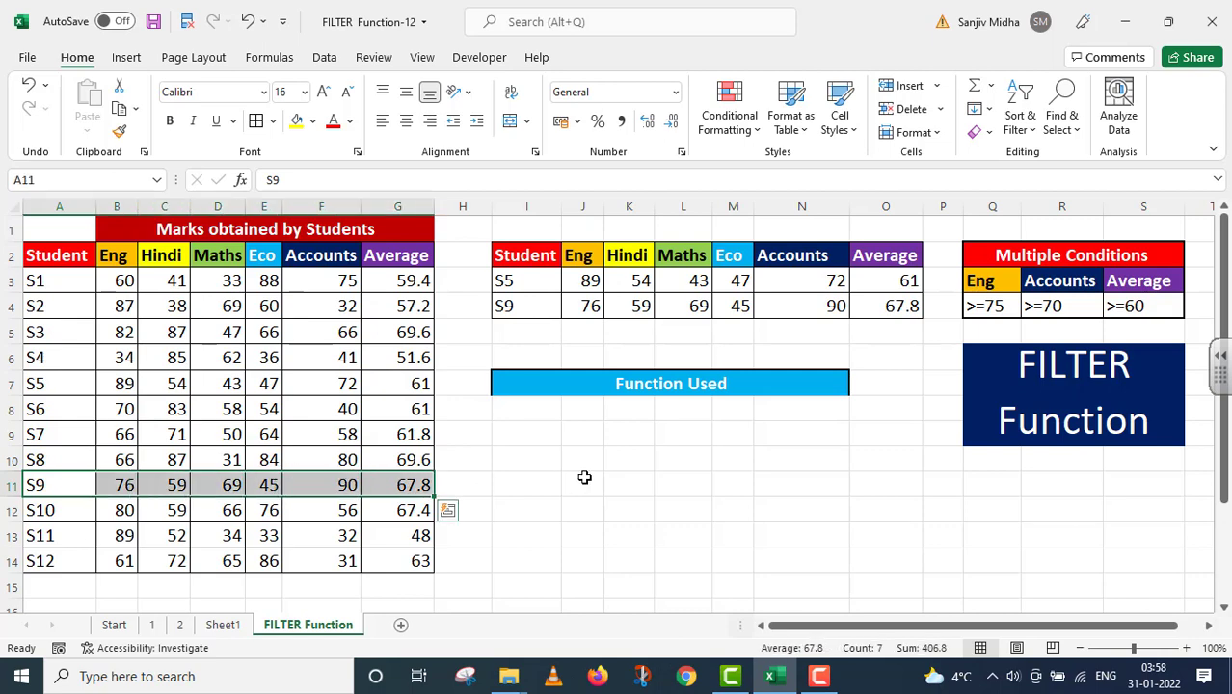
Step: Copy the full FILTER formula text from cell I3, leaving the formula itself unchanged
click(542, 283)
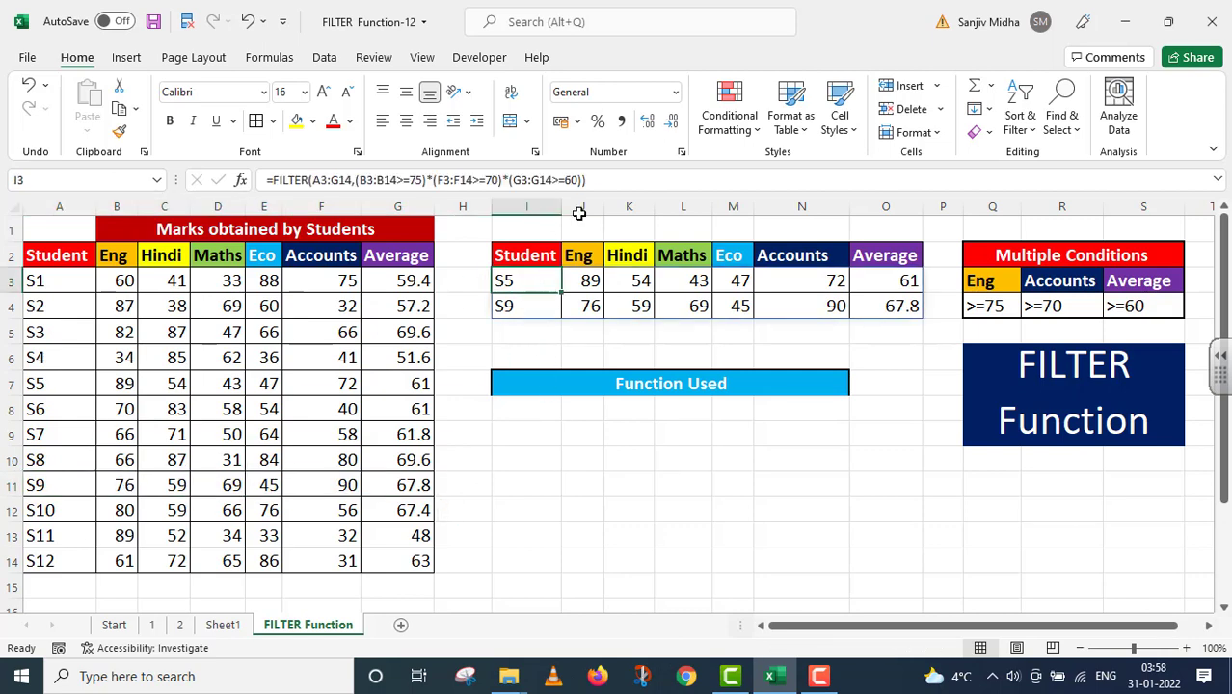
drag(592, 181, 262, 183)
key(ctrl+c)
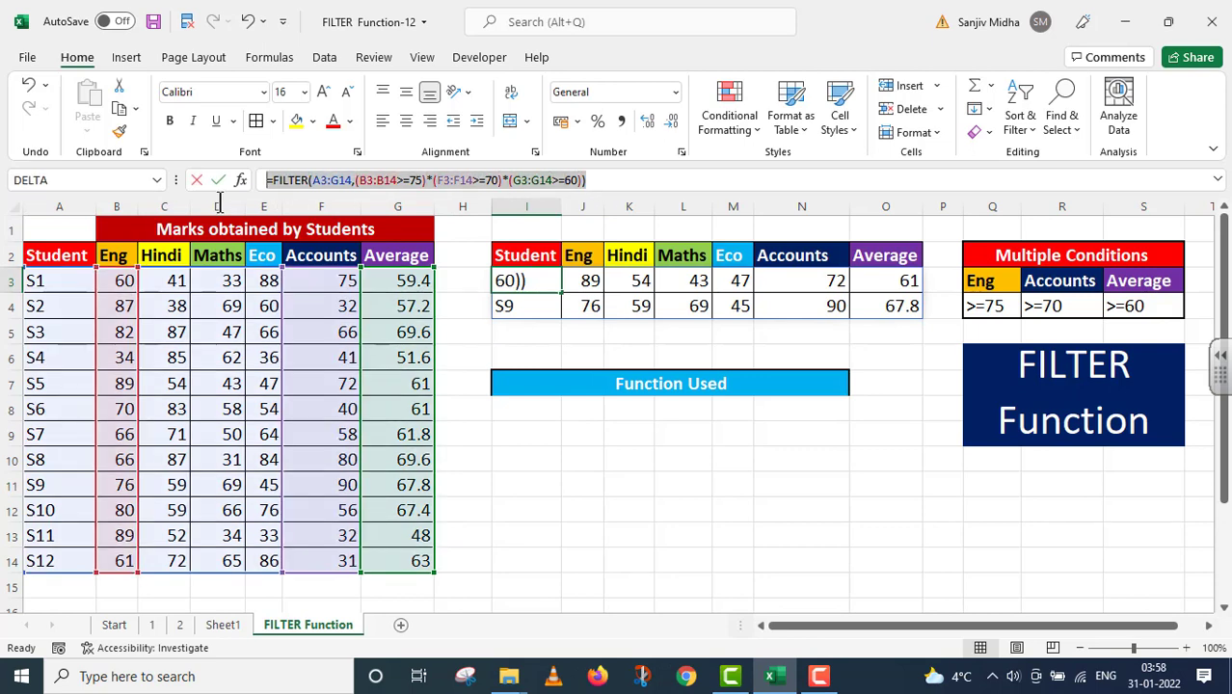
key(Escape)
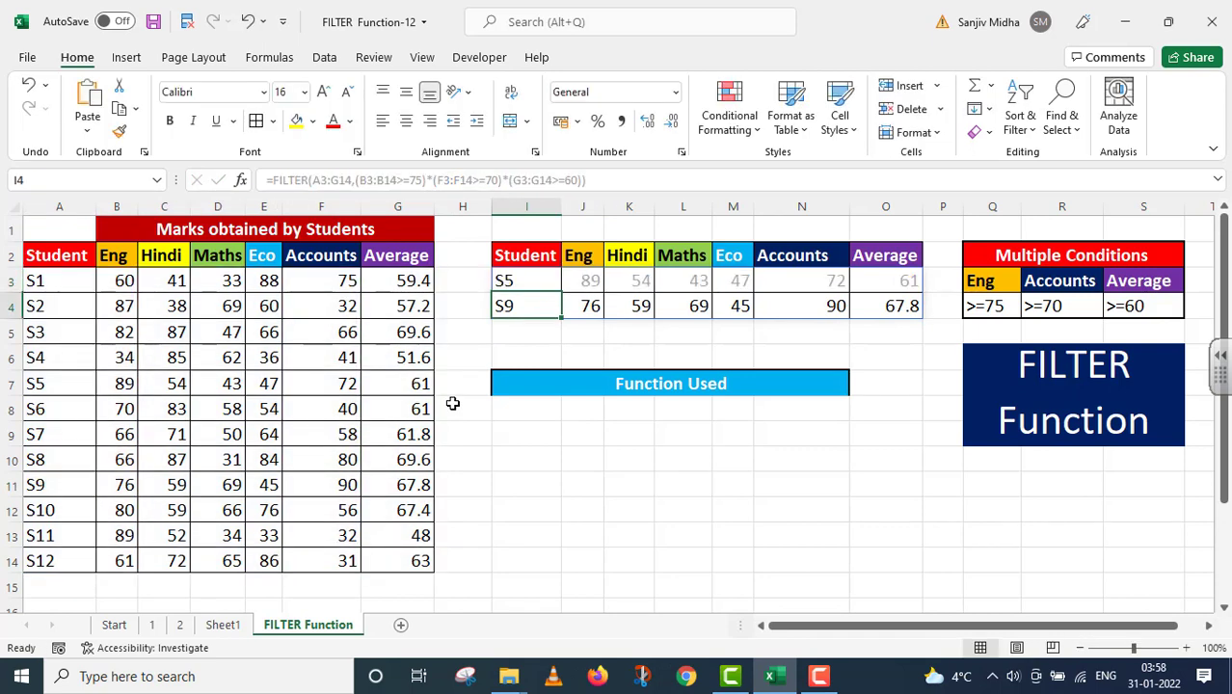
Step: Paste the copied formula into I8 under Function Used, prefixed with an apostrophe so it is entered as text
click(521, 410)
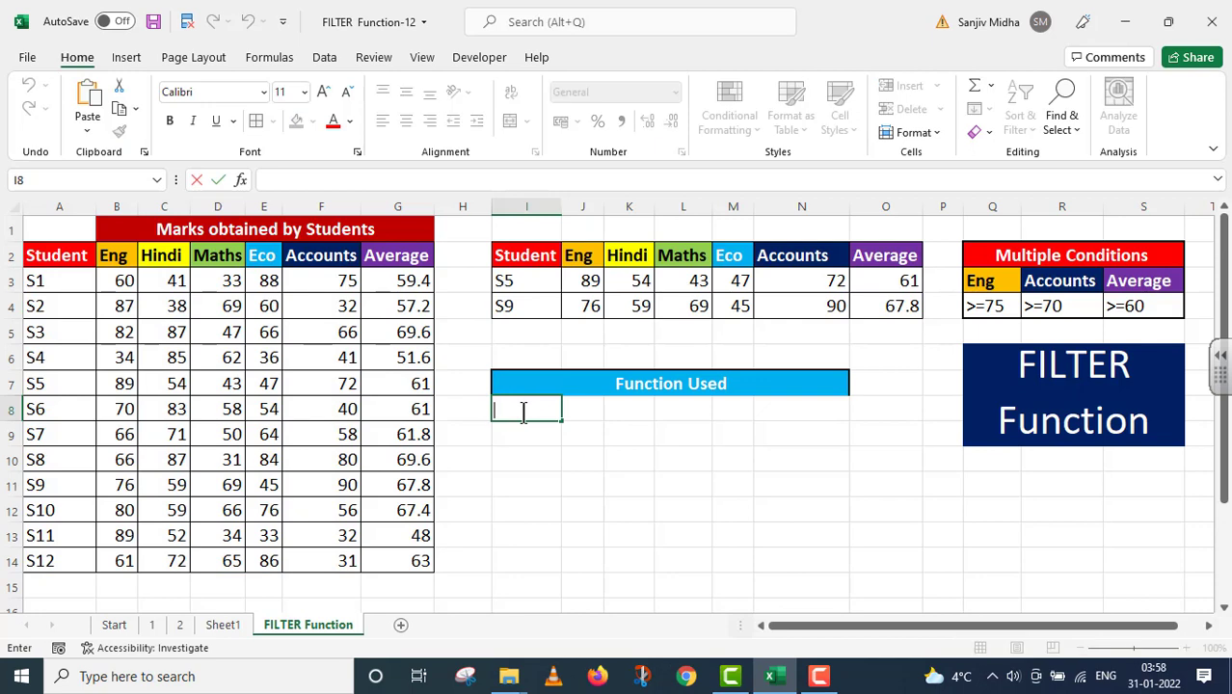
key(ctrl+v)
click(495, 409)
text(')
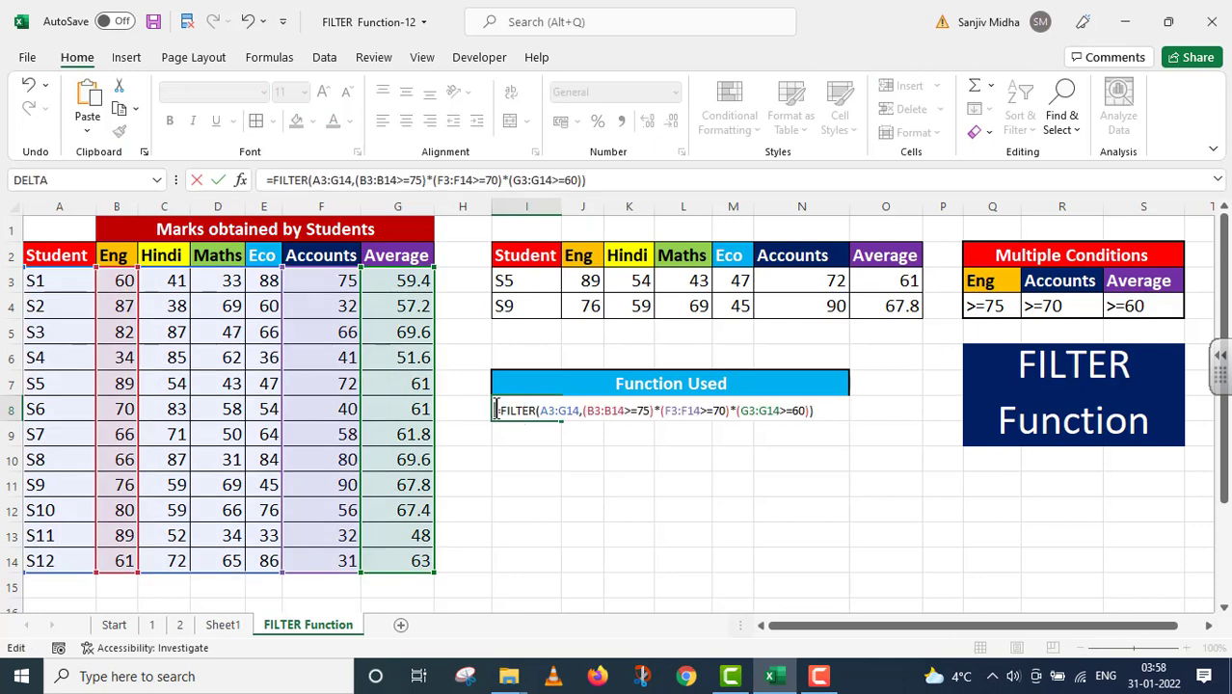
key(ctrl+Return)
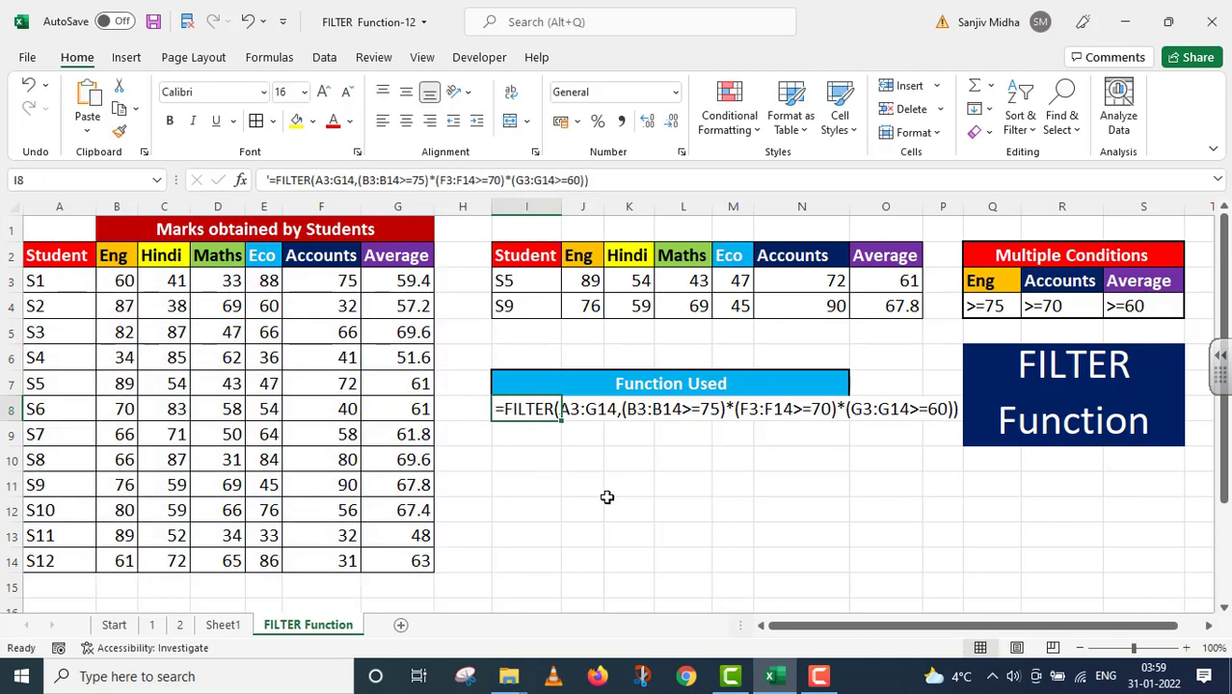